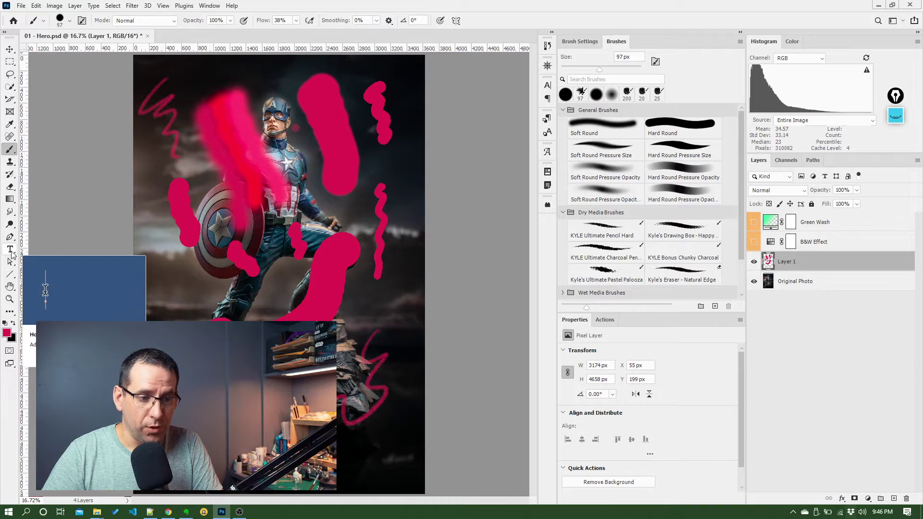
Step: Select the Horizontal Type Tool from the Type tool flyout
left_click(11, 251)
left_click(31, 249)
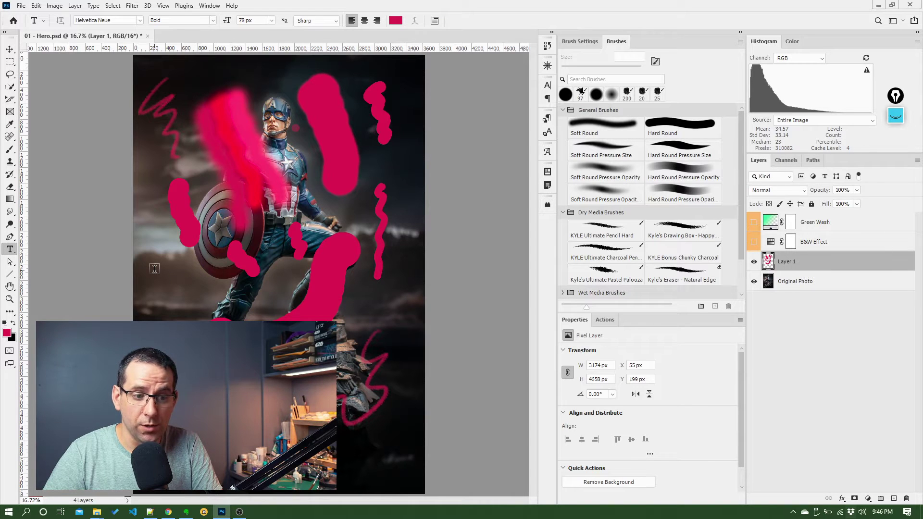
Step: Create a text layer on the photo reading 'Captain America dfasdfh lfhkasdfasdf'
left_click(155, 269)
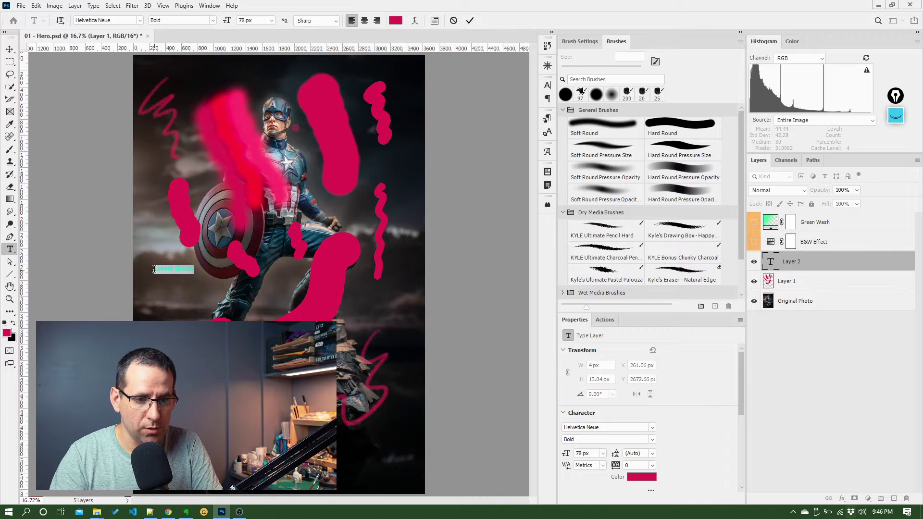
type("Ca")
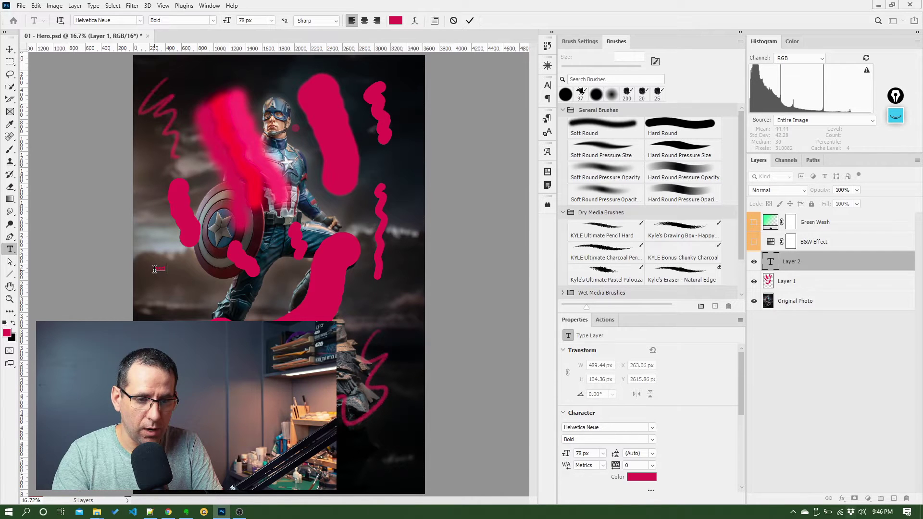
type("ptain America dfasdfh")
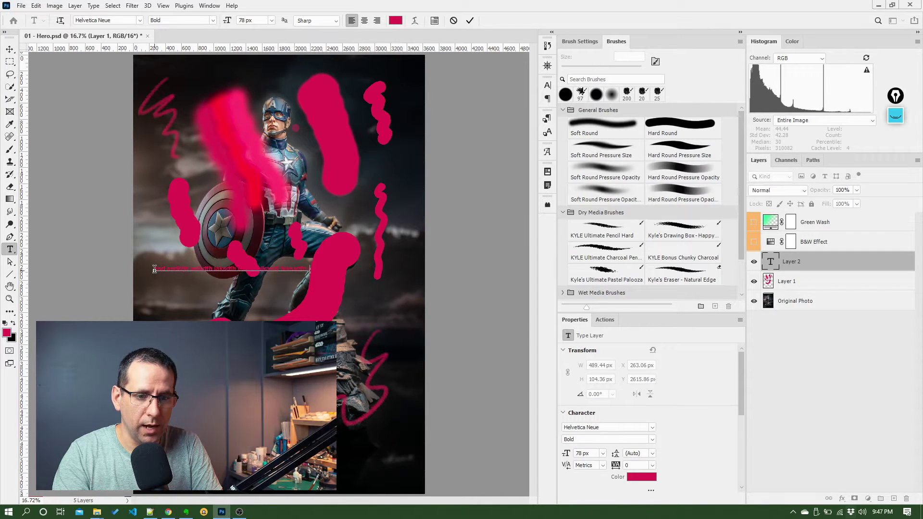
type(" lfhkasdfasdf")
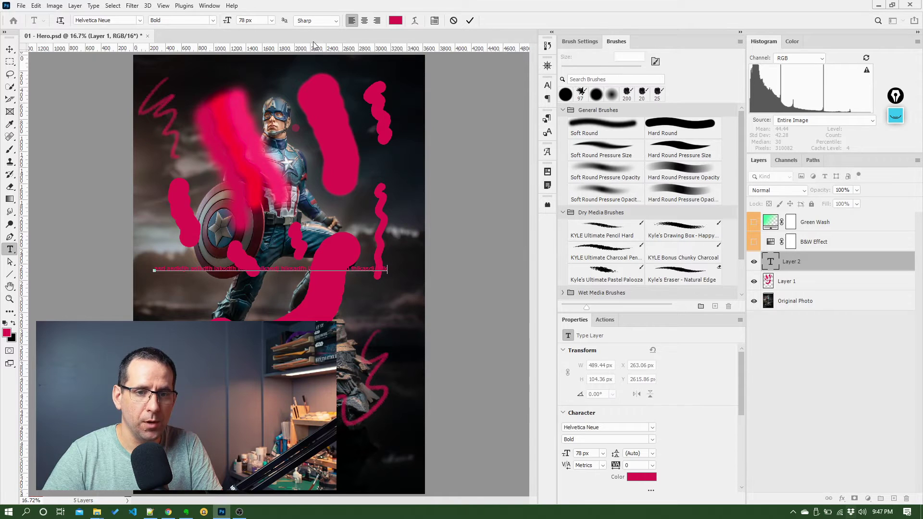
Step: Set the text colour to ffffff and type 'sdkfjh'
left_click(396, 22)
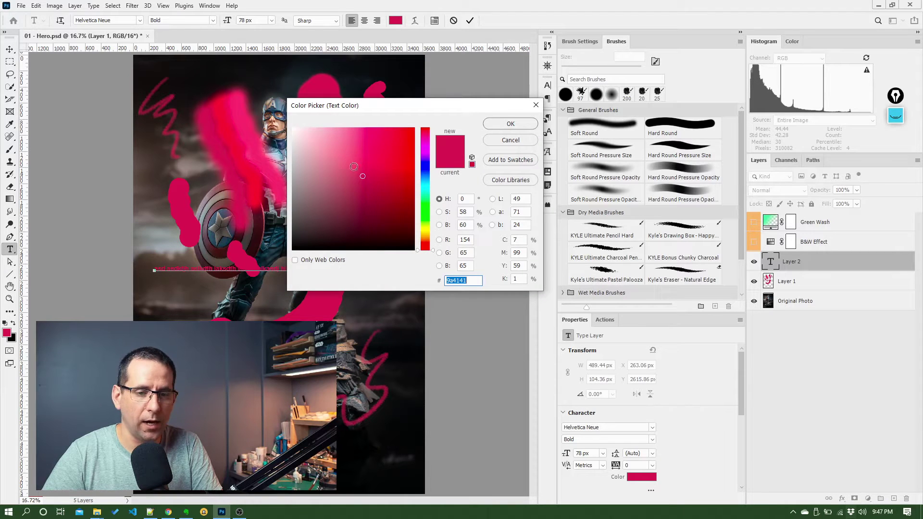
type("ffffff")
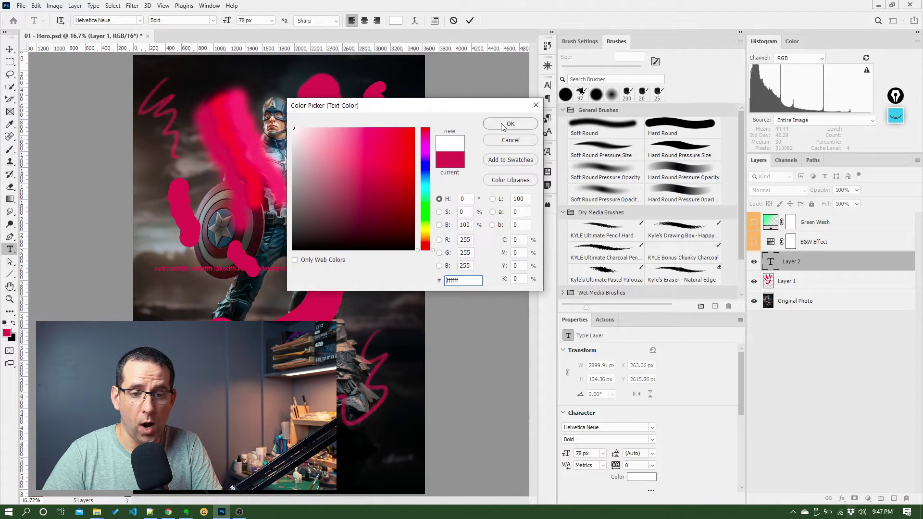
left_click(505, 124)
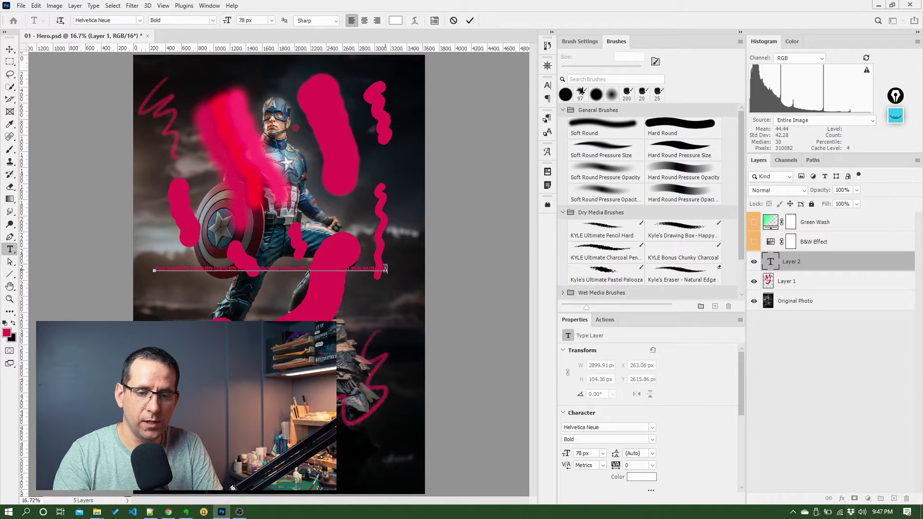
type("sdkfjhdf")
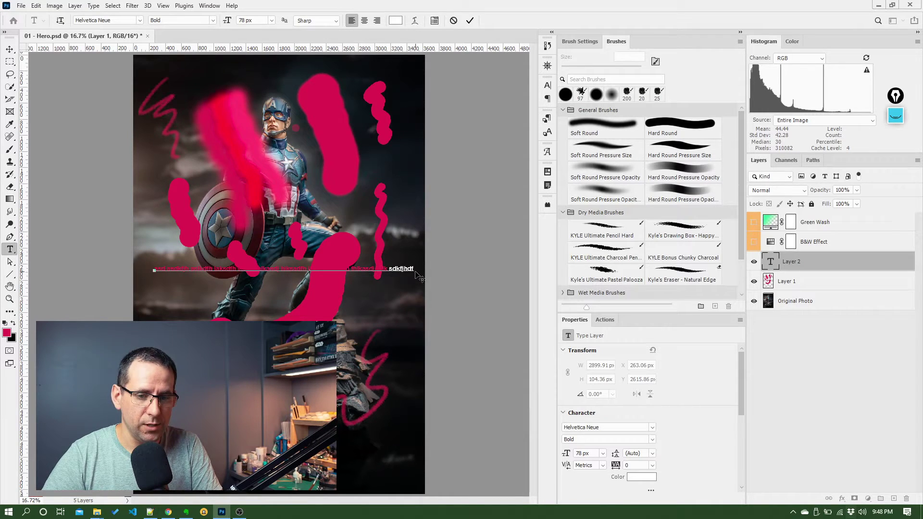
Step: Select the entire text line and apply white to all of it
left_click_drag(414, 269, 350, 266)
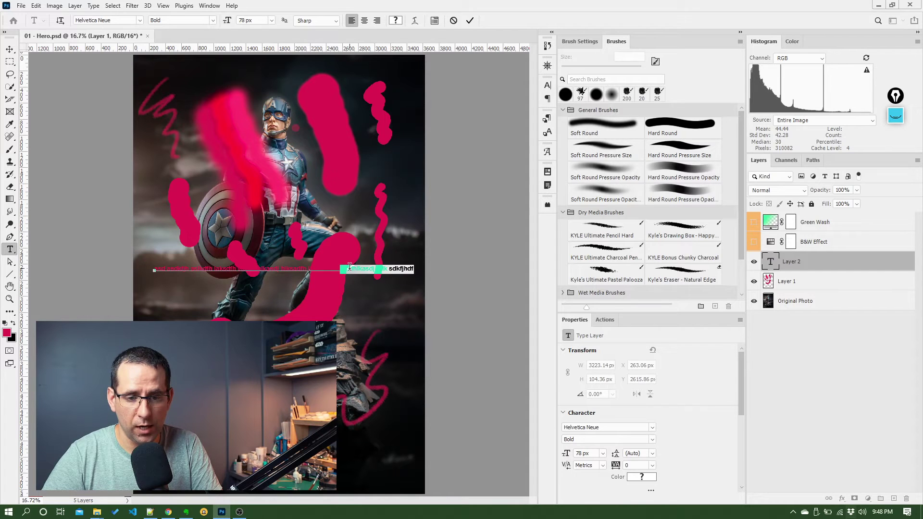
key("shift+Home")
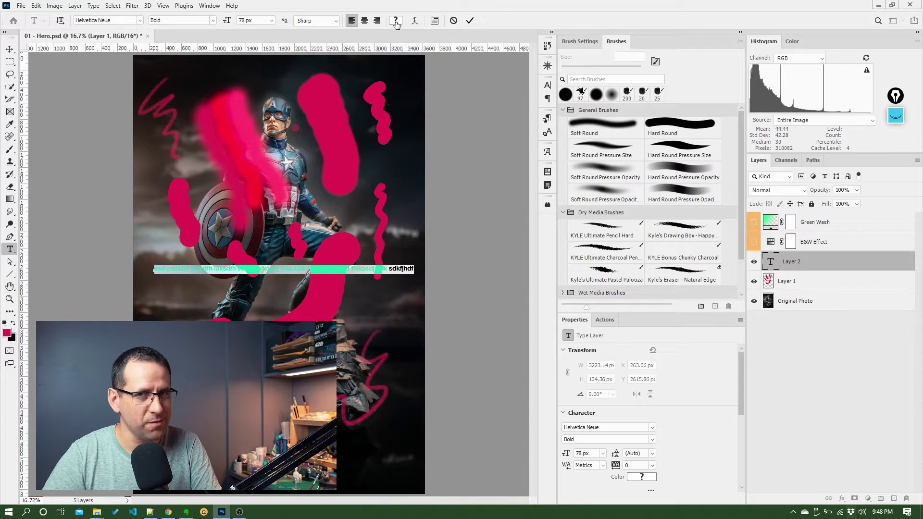
left_click(395, 20)
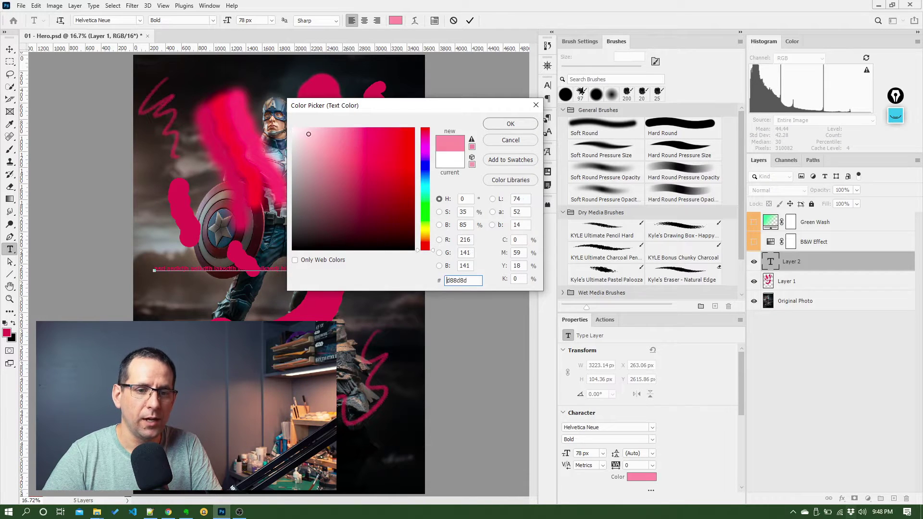
left_click(496, 130)
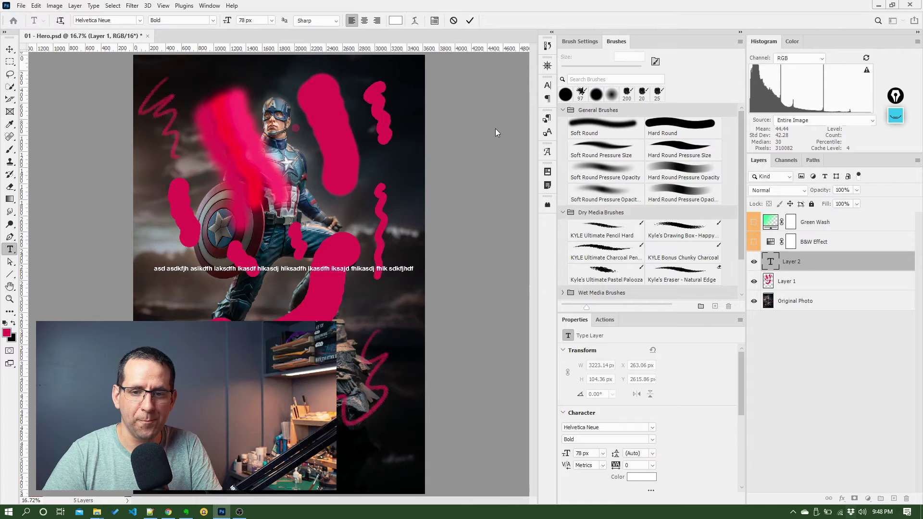
left_click(354, 267)
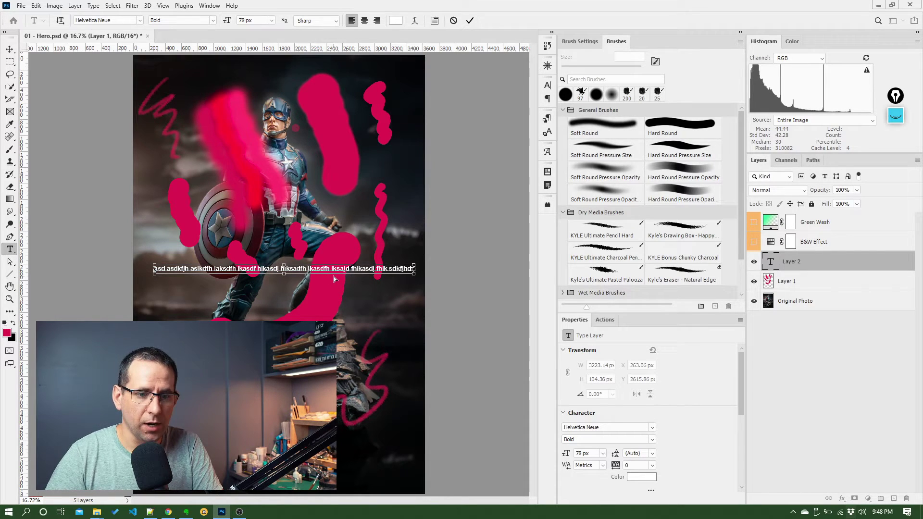
Step: Delete the extra words to keep three, then set all the text to 200 px
key("ctrl+shift+Left")
key("ctrl+shift+Left")
key("ctrl+shift+Left")
key("ctrl+shift+Left")
key("ctrl+shift+Left")
key("ctrl+shift+Left")
key("ctrl+shift+Left")
key("ctrl+shift+Left")
key("ctrl+shift+Left")
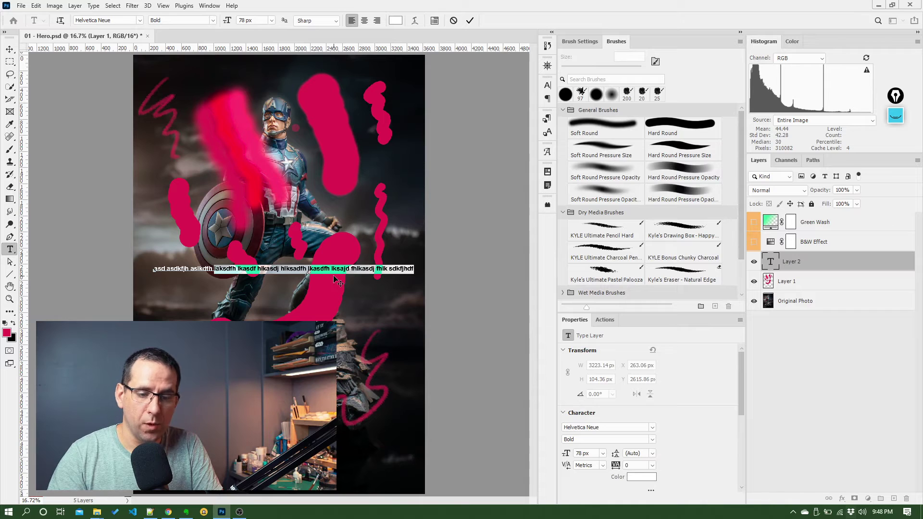
key("BackSpace")
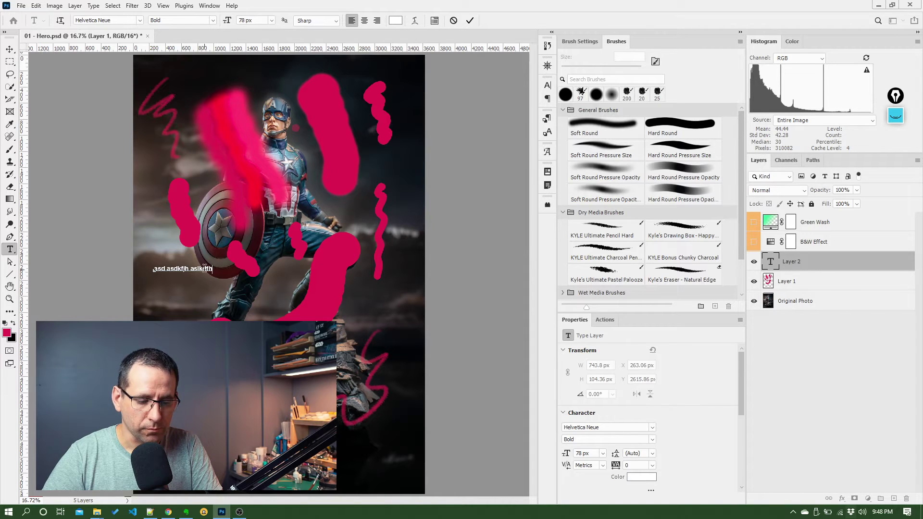
key("ctrl+a")
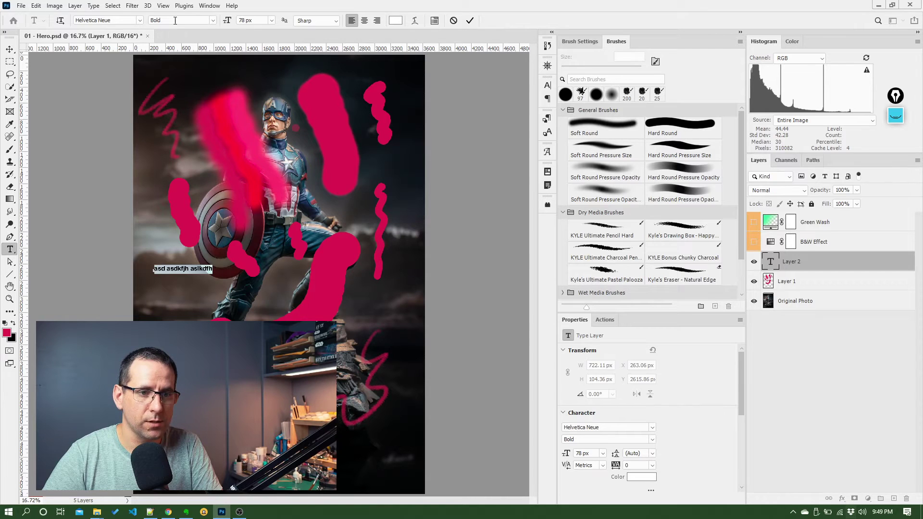
left_click(271, 22)
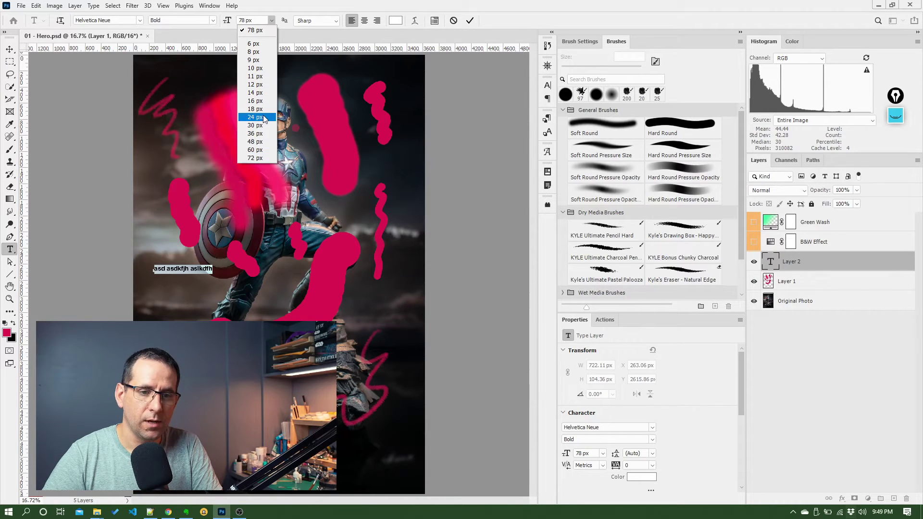
left_click(257, 116)
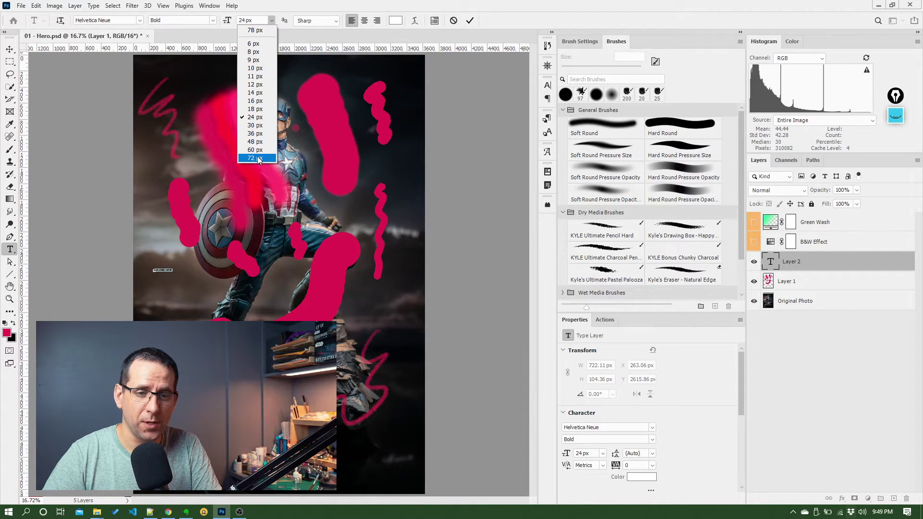
left_click(258, 158)
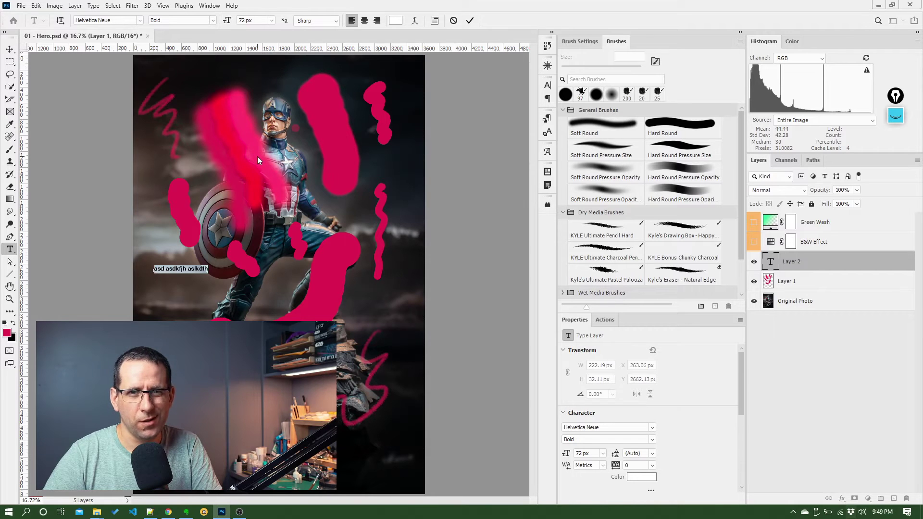
left_click(243, 23)
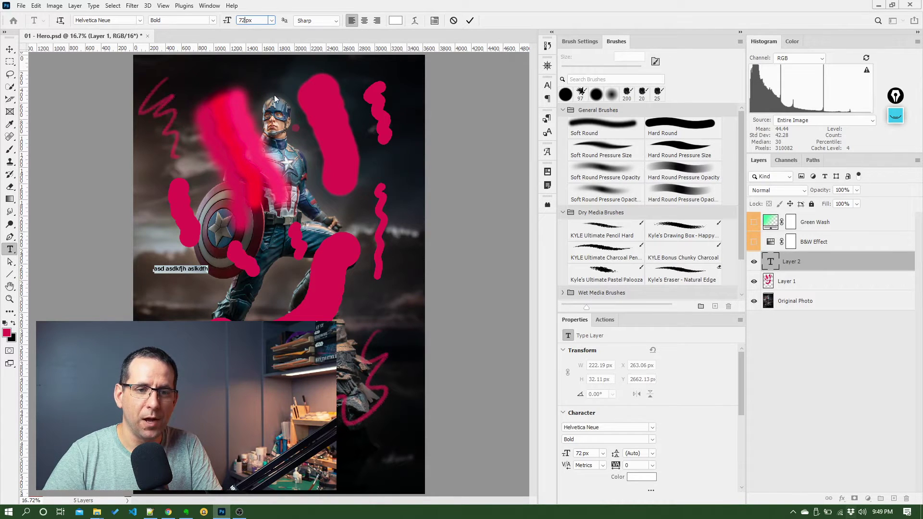
double_click(255, 20)
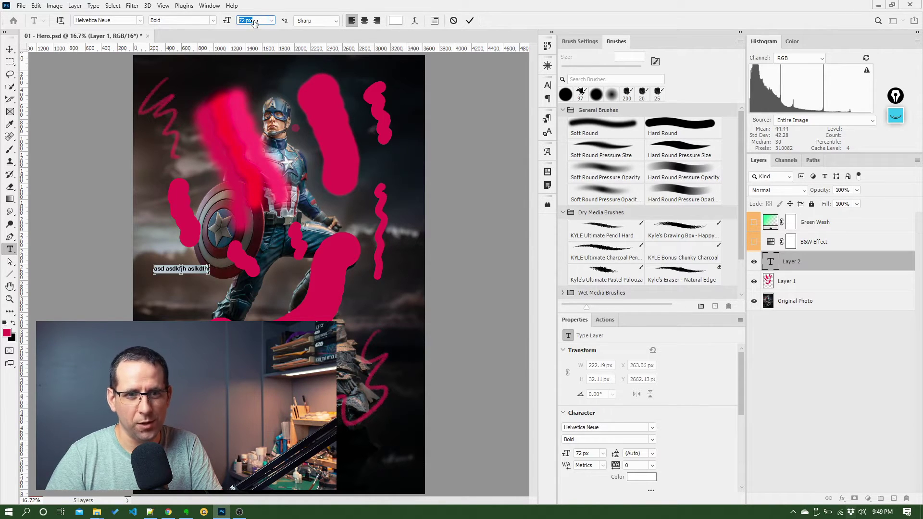
type("200")
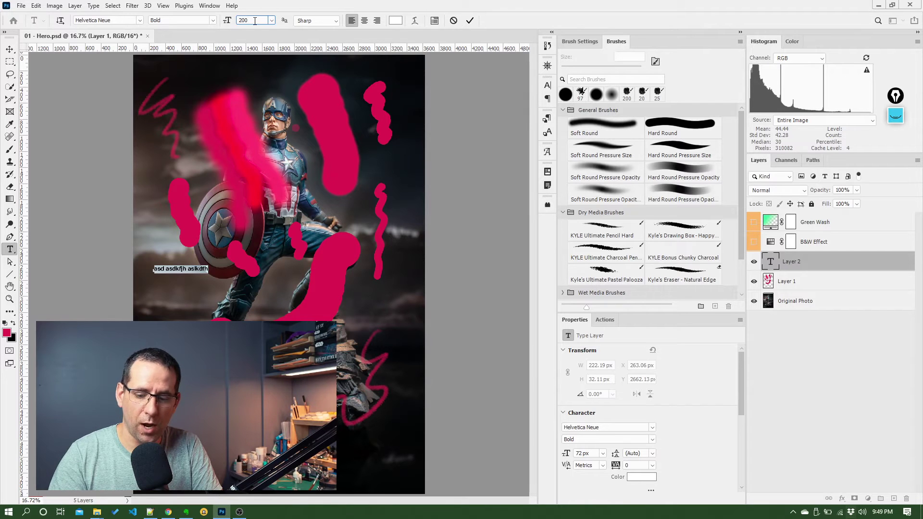
key("Return")
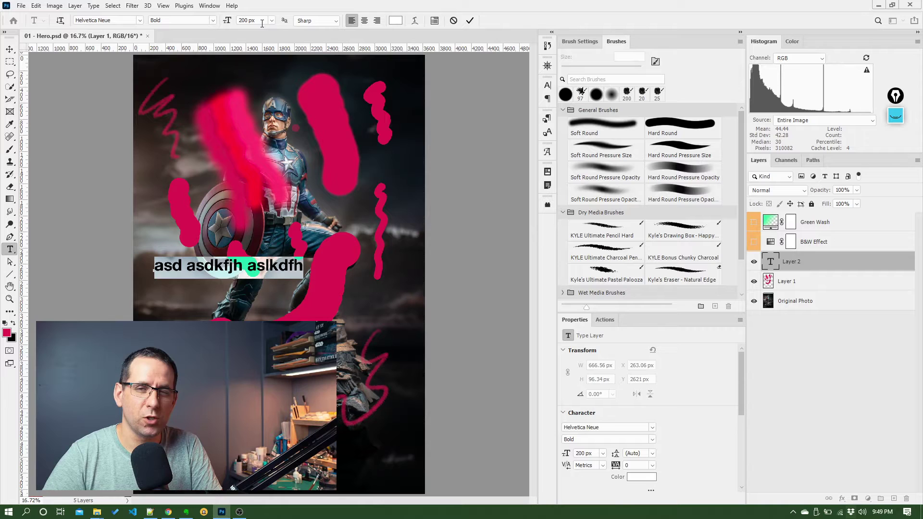
left_click(289, 265)
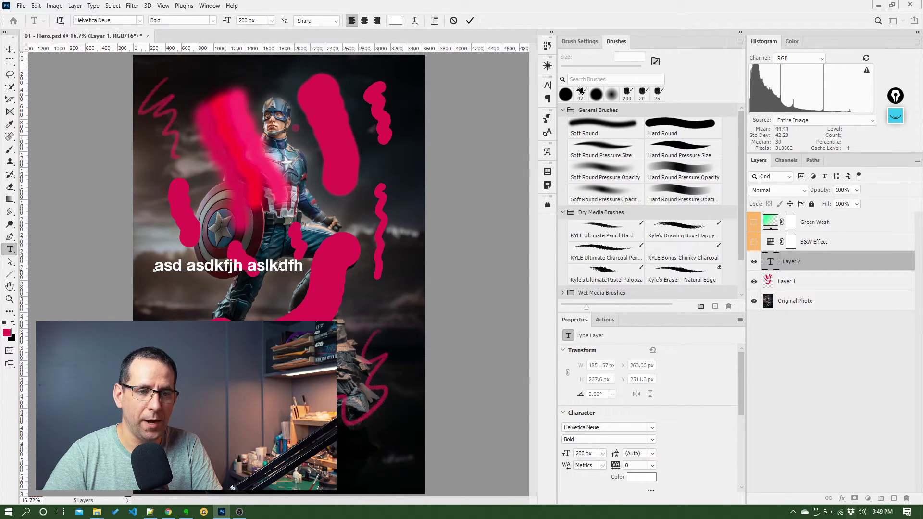
Step: Select all the text and switch its font weight to Regular
key("ctrl")
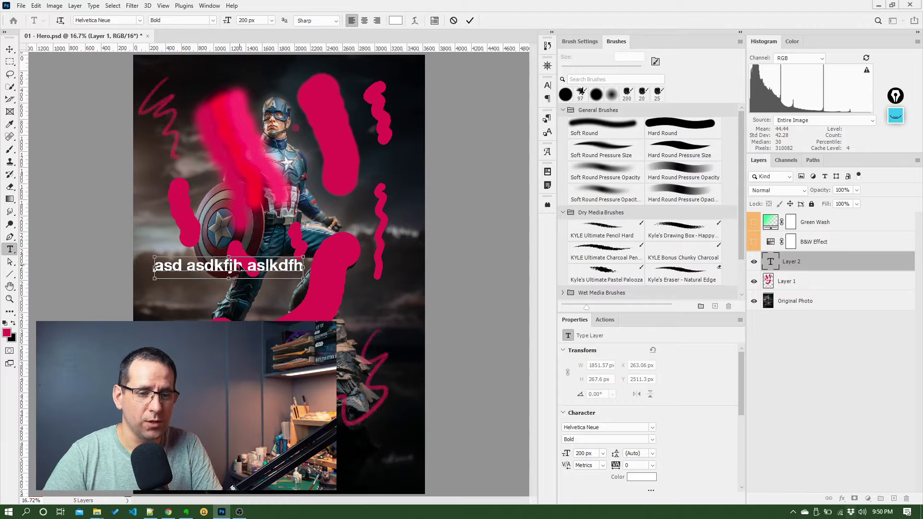
key("ctrl+a")
left_click(213, 21)
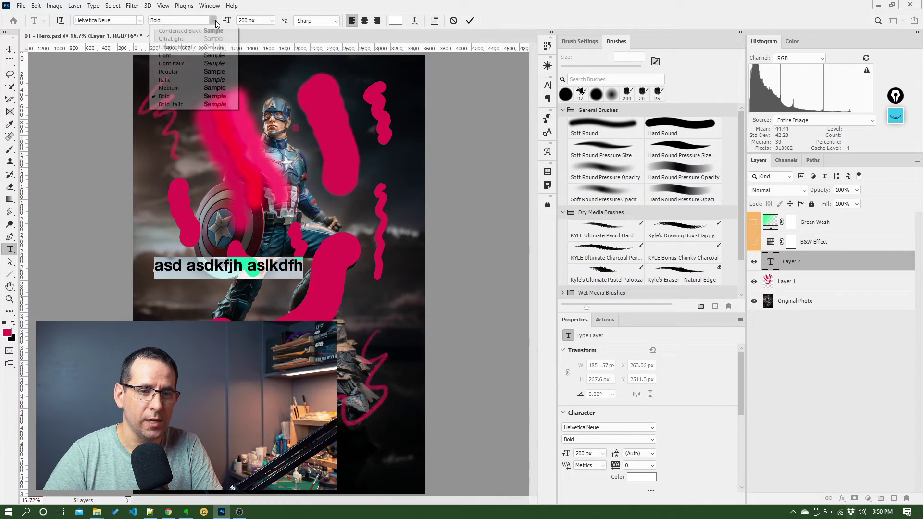
left_click(179, 72)
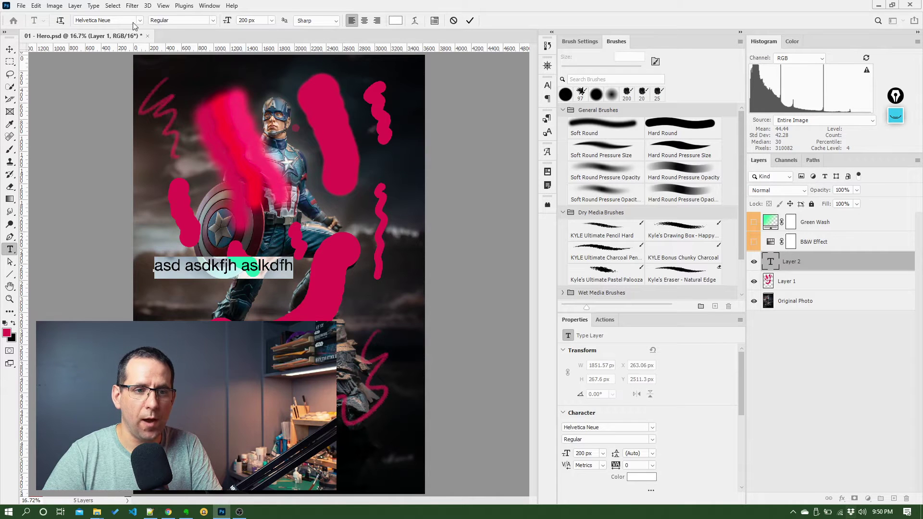
left_click(213, 20)
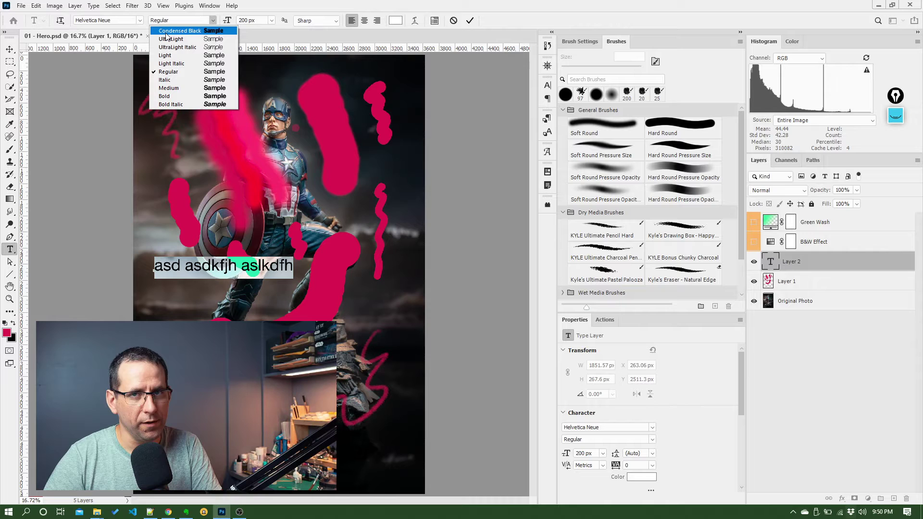
left_click(199, 23)
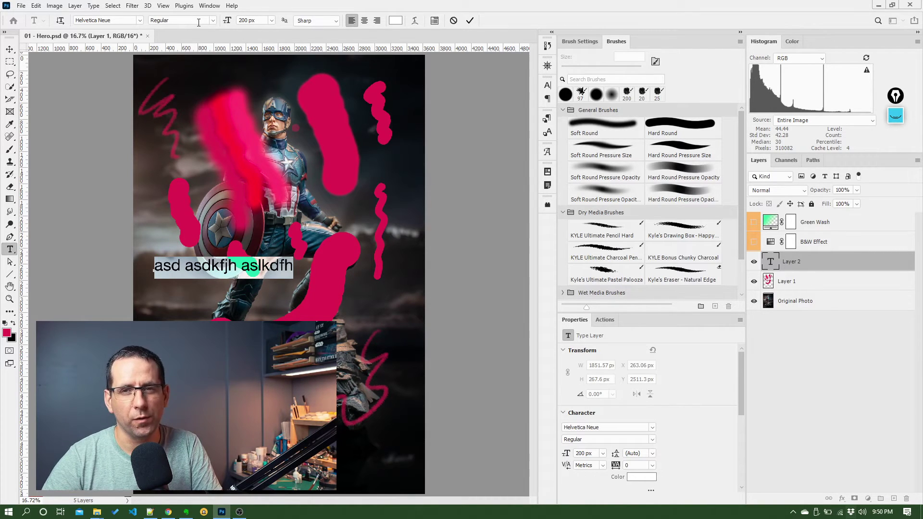
Step: Keep Helvetica Neue as the font family and reselect all the text
left_click(139, 20)
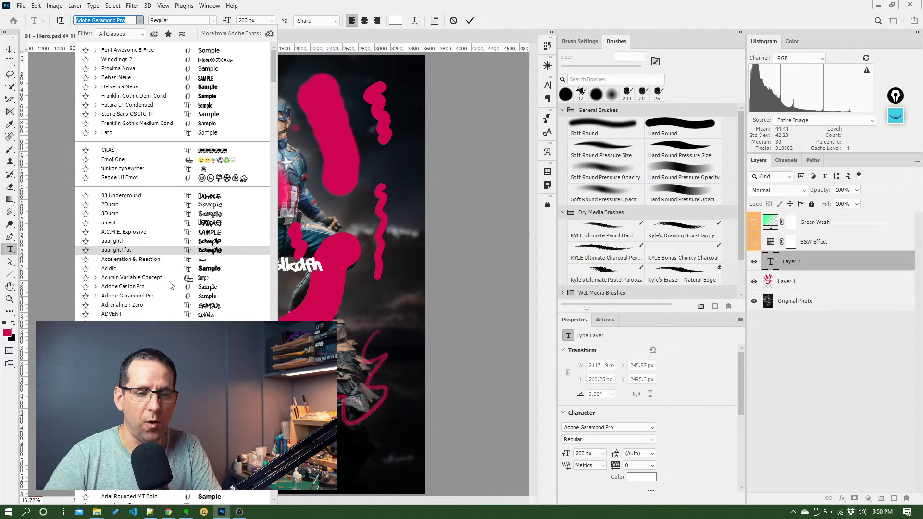
scroll(142, 23, "up", 5)
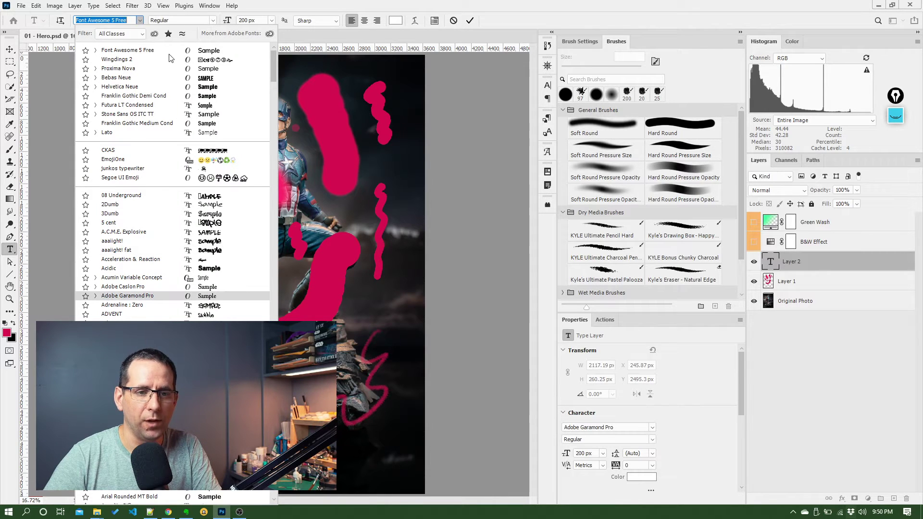
left_click(140, 21)
scroll(141, 22, "down", 4)
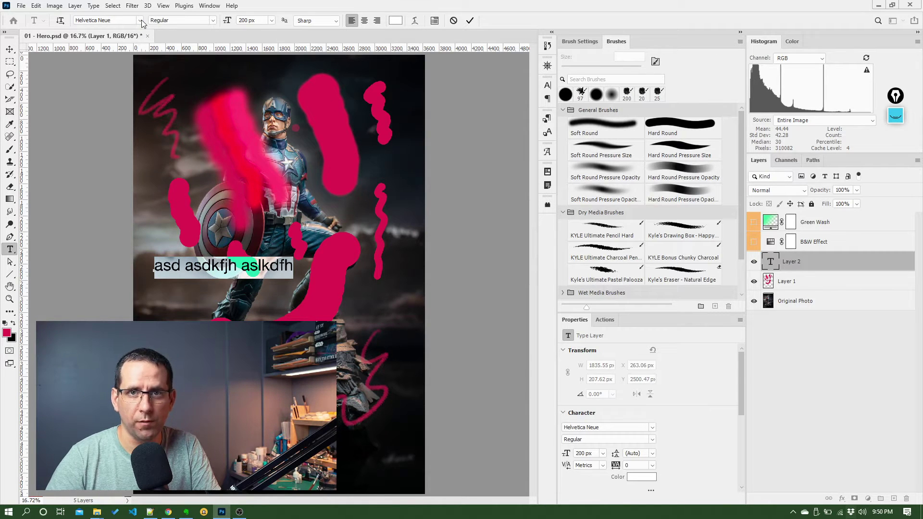
left_click(248, 261)
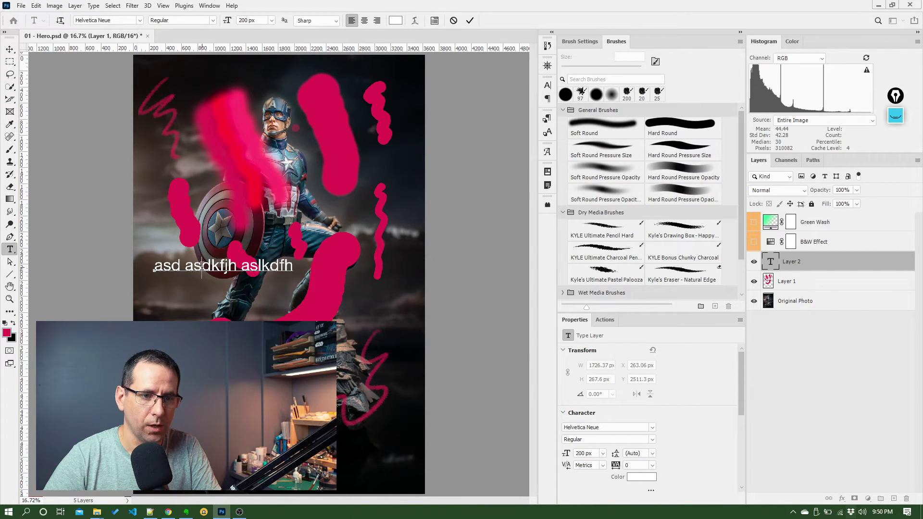
key("ctrl")
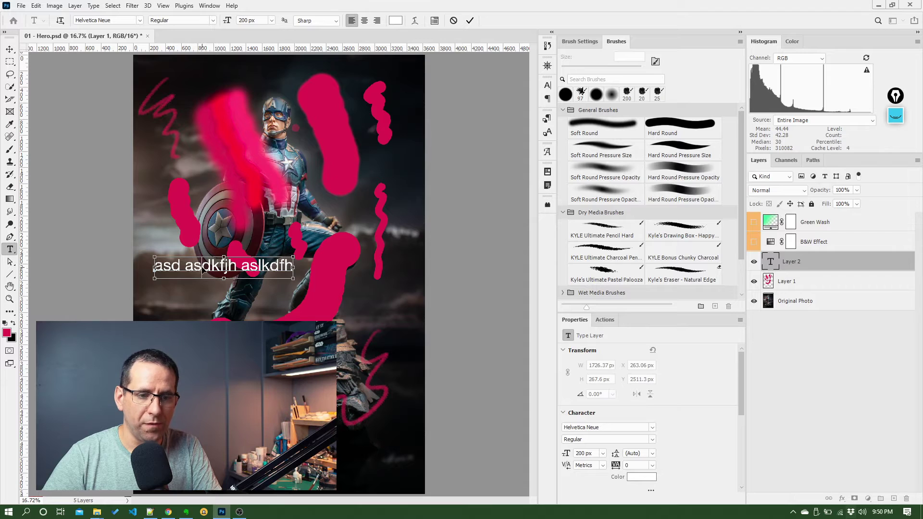
key("ctrl+a")
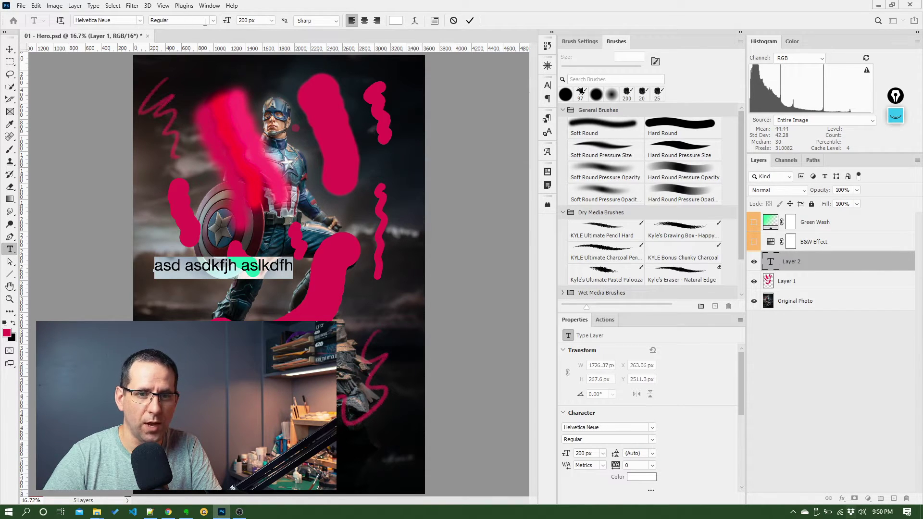
Step: Make only the word 'aslkdfh' Helvetica Neue Bold, leaving the rest Regular
double_click(217, 265)
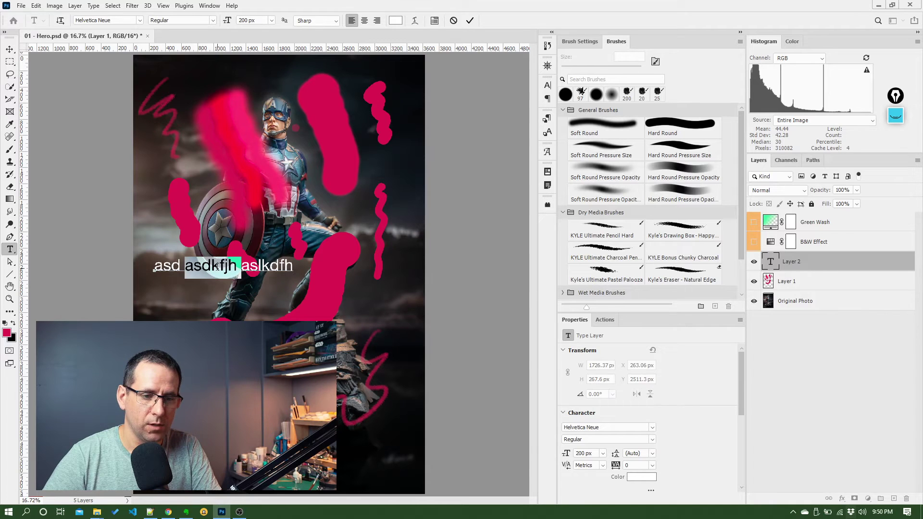
double_click(254, 266)
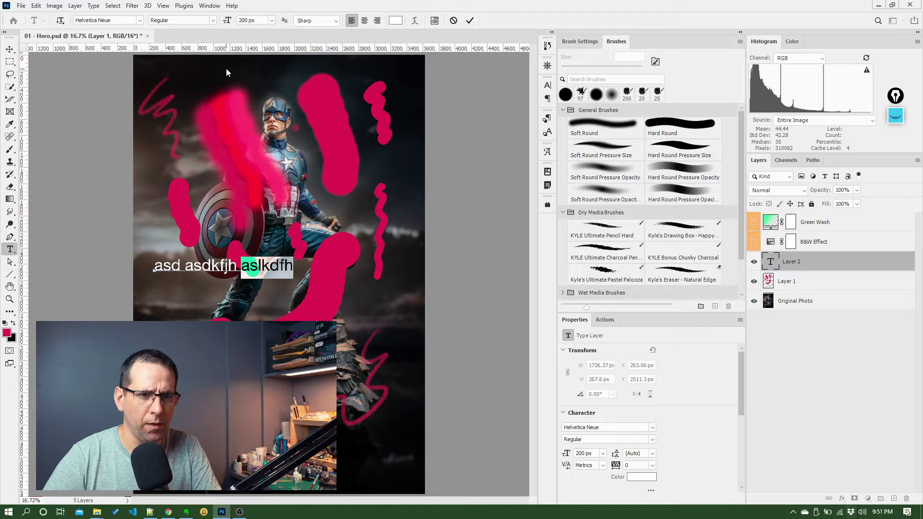
left_click(215, 20)
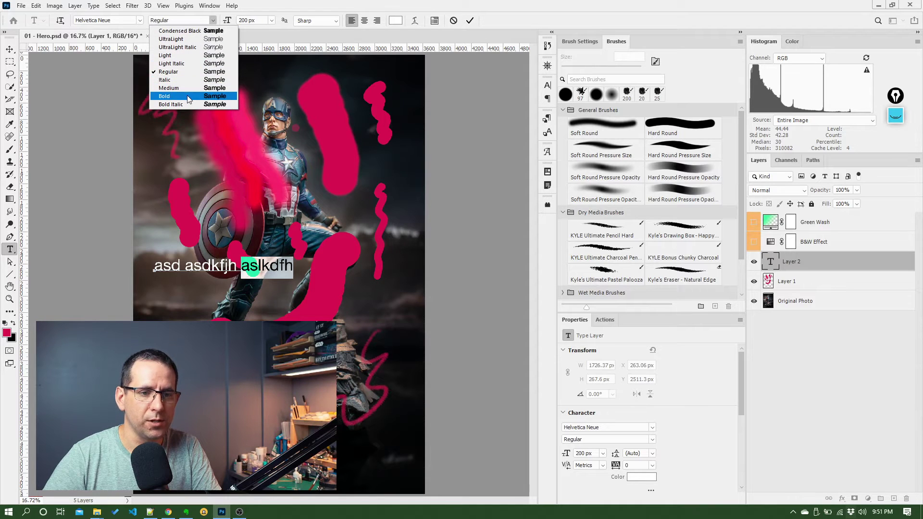
left_click(202, 96)
left_click(272, 267)
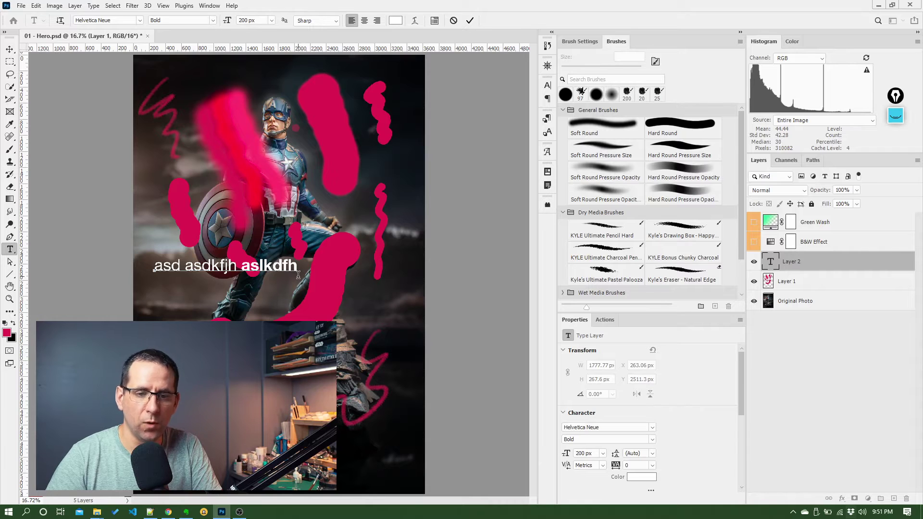
key("ctrl")
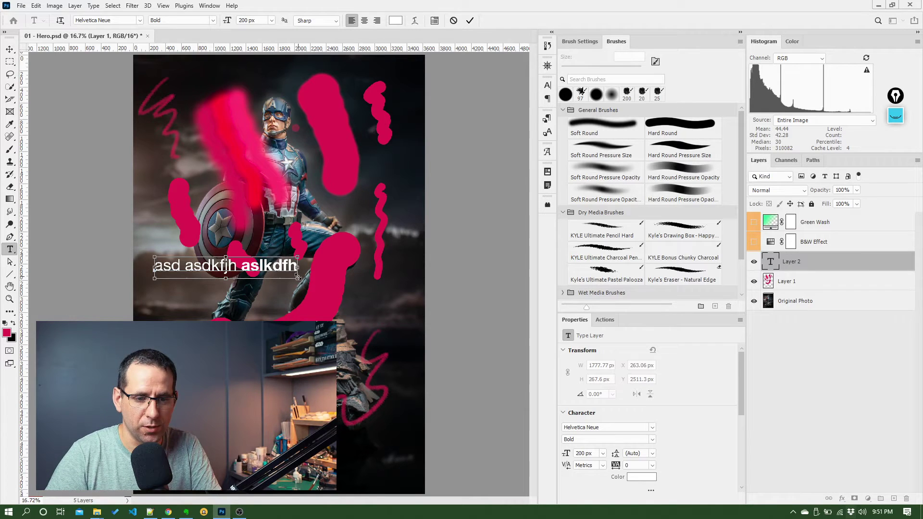
left_click(298, 273)
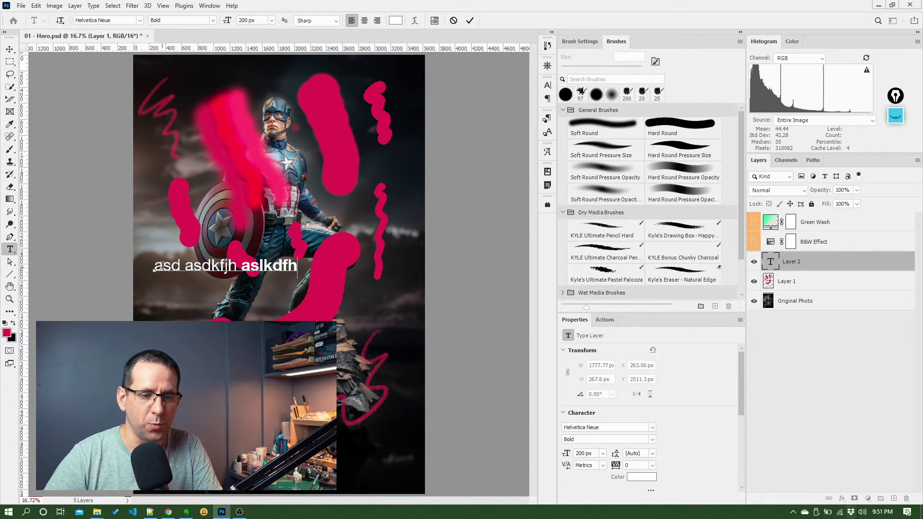
left_click(161, 266)
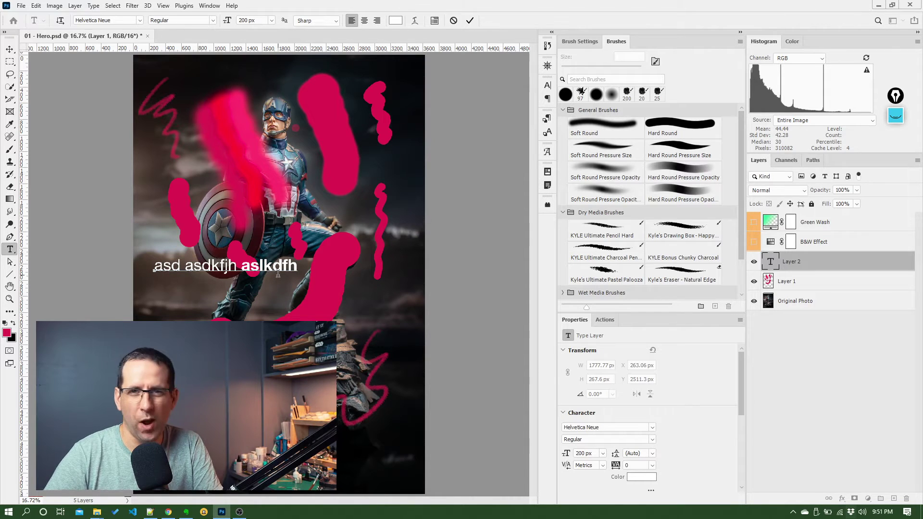
Step: Add the lines 'asdhkjh' and 'asdfhlkjh' below the first line and commit the text
left_click(312, 302)
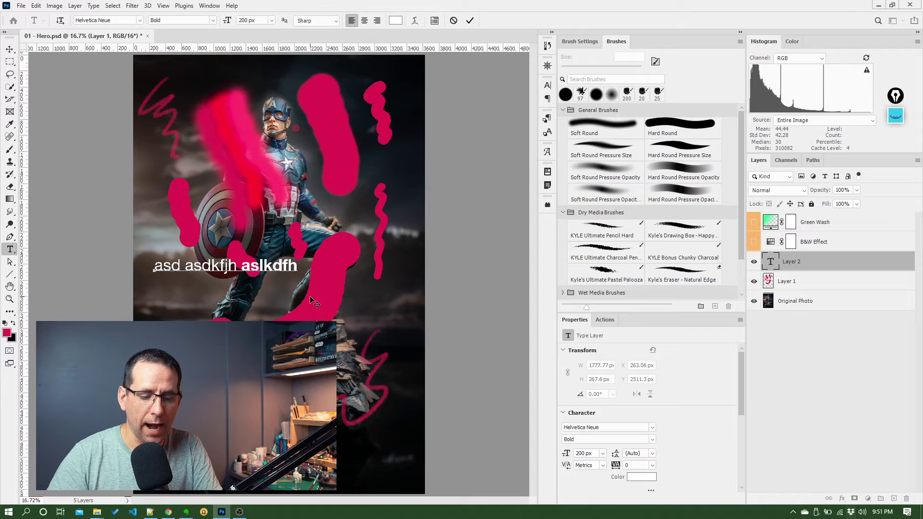
type("asdhkjh")
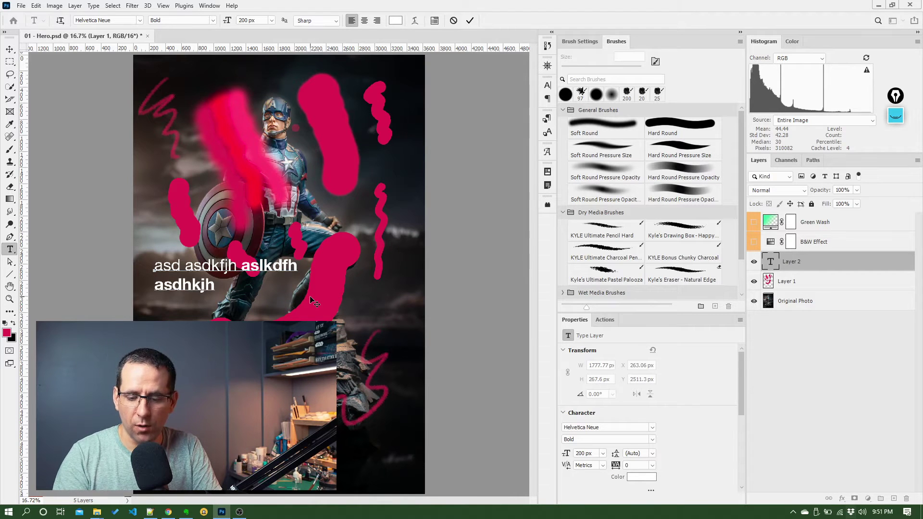
key("Return")
type("asdfhlkjh")
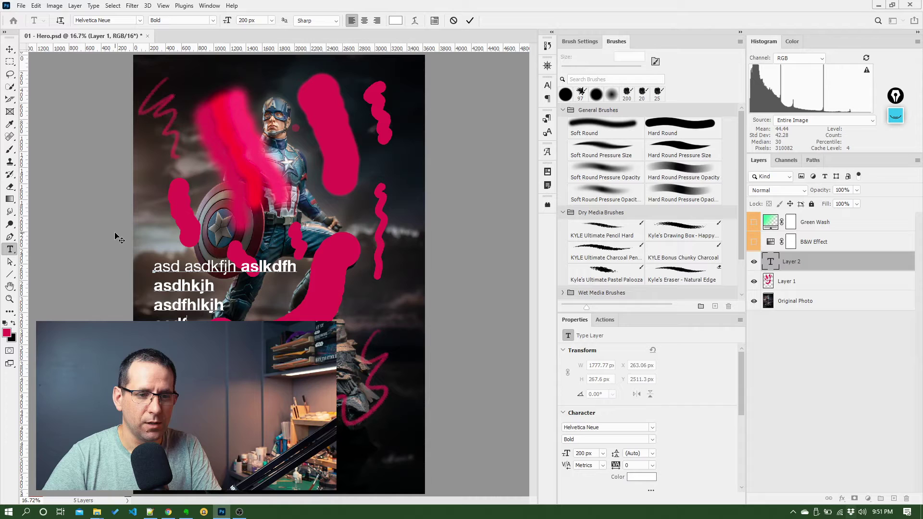
left_click(11, 50)
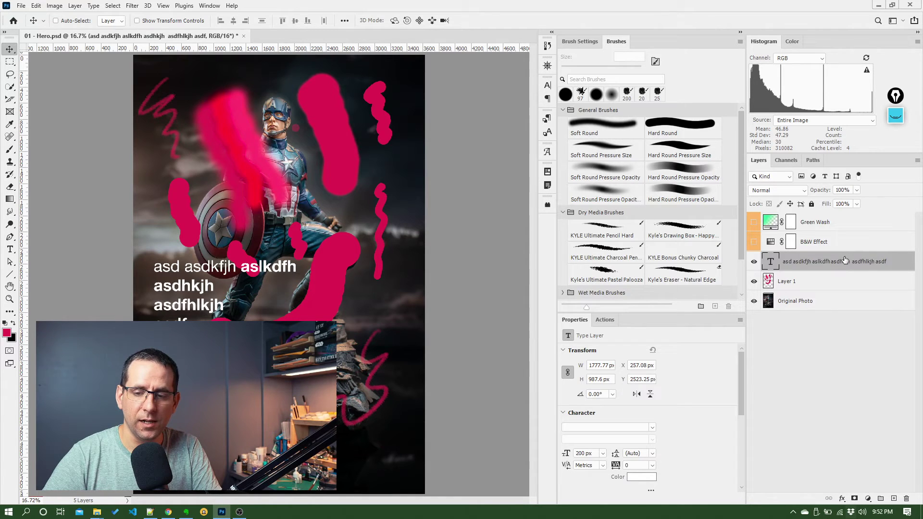
Step: Insert 'asda' into the word asdkfjh, commit, then select all the layer's text
double_click(770, 264)
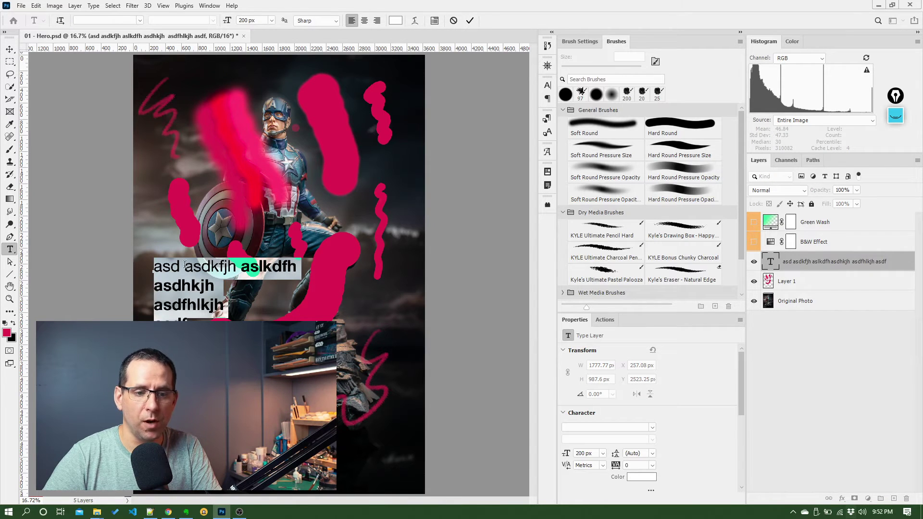
left_click(219, 270)
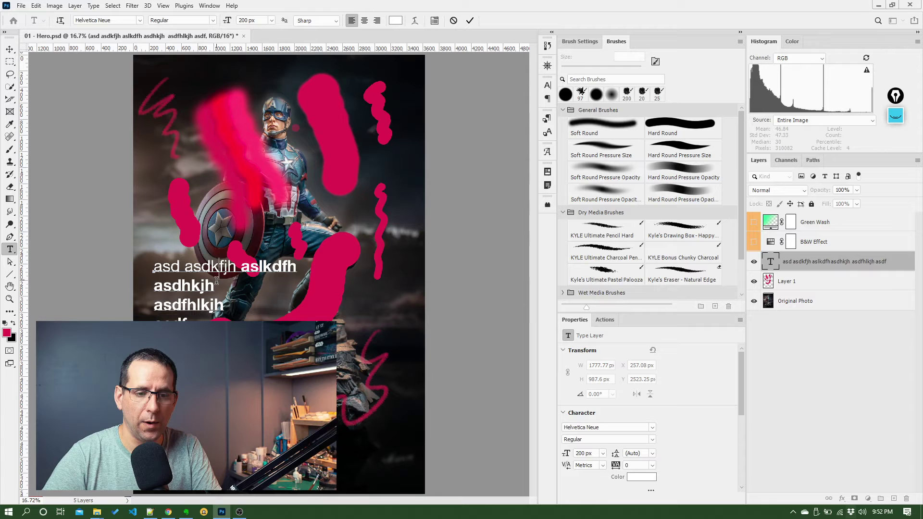
type("asda")
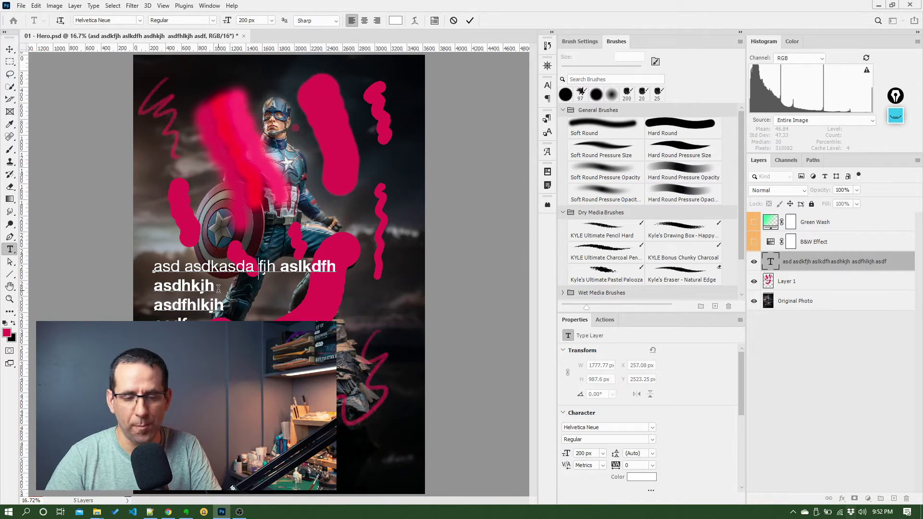
left_click(10, 49)
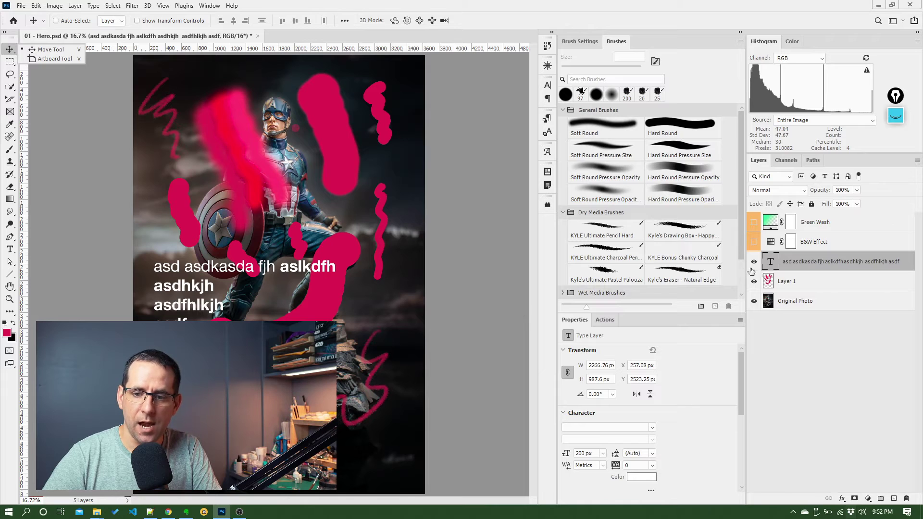
double_click(771, 261)
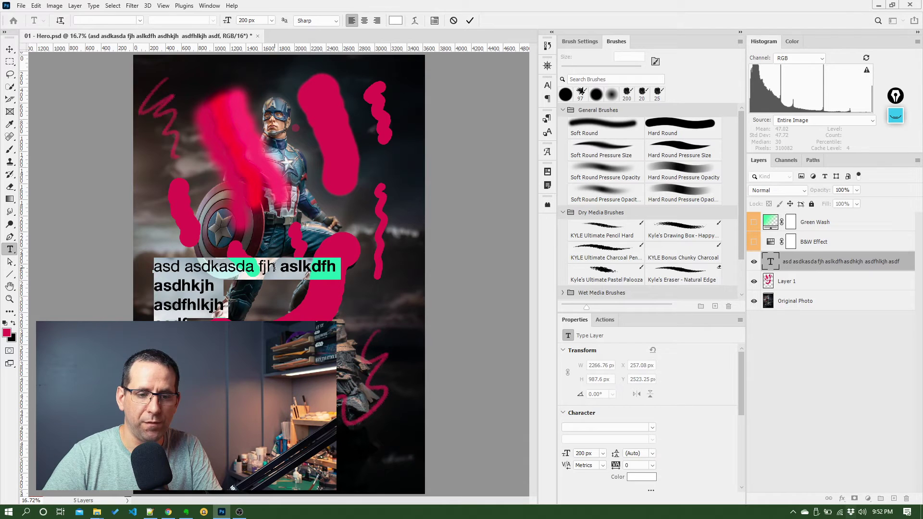
Step: In the Character panel, set the text leading to 200 px
left_click(434, 21)
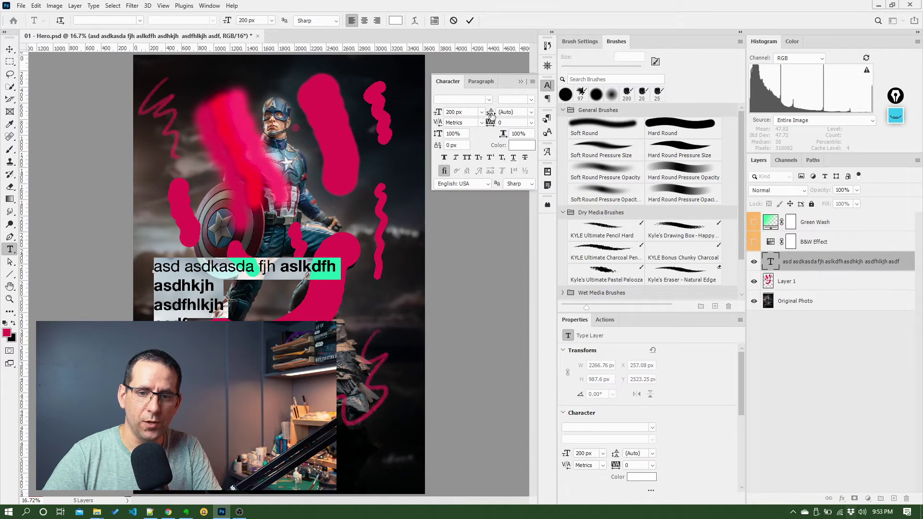
left_click(531, 112)
left_click(514, 197)
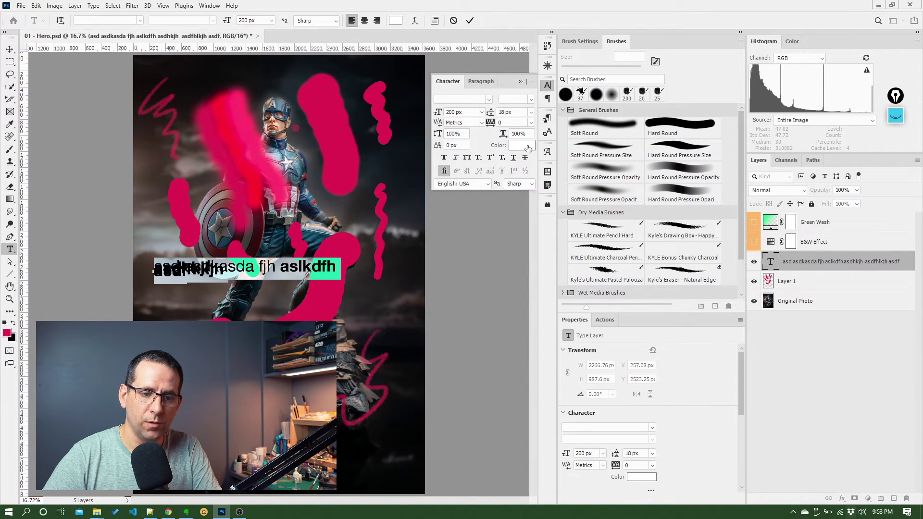
left_click(531, 112)
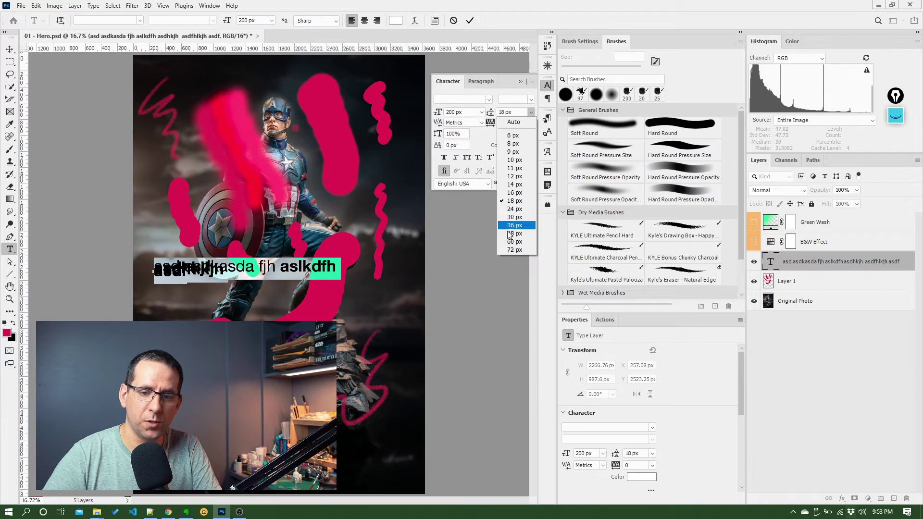
left_click(513, 249)
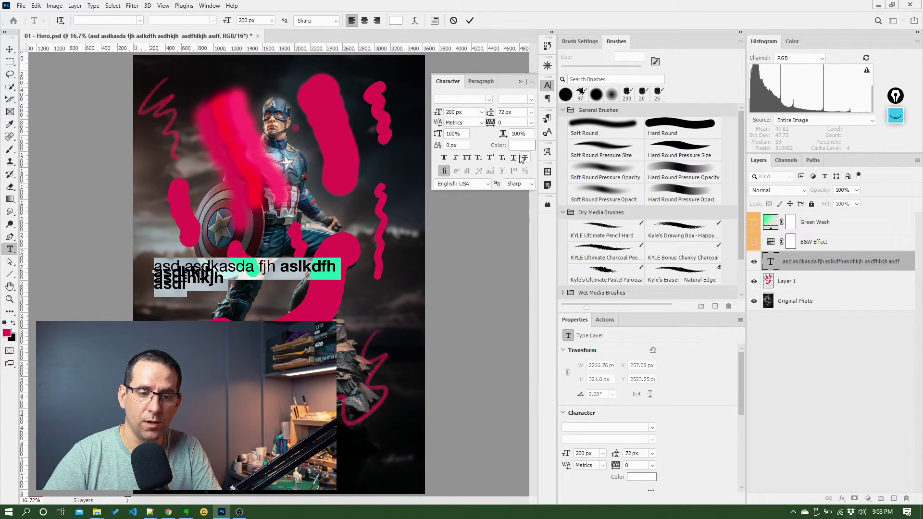
left_click(531, 111)
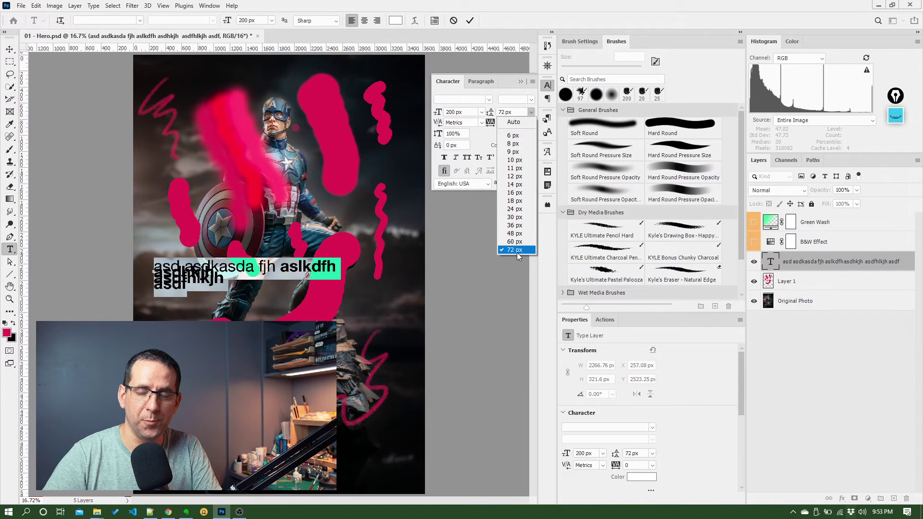
left_click(504, 112)
double_click(504, 111)
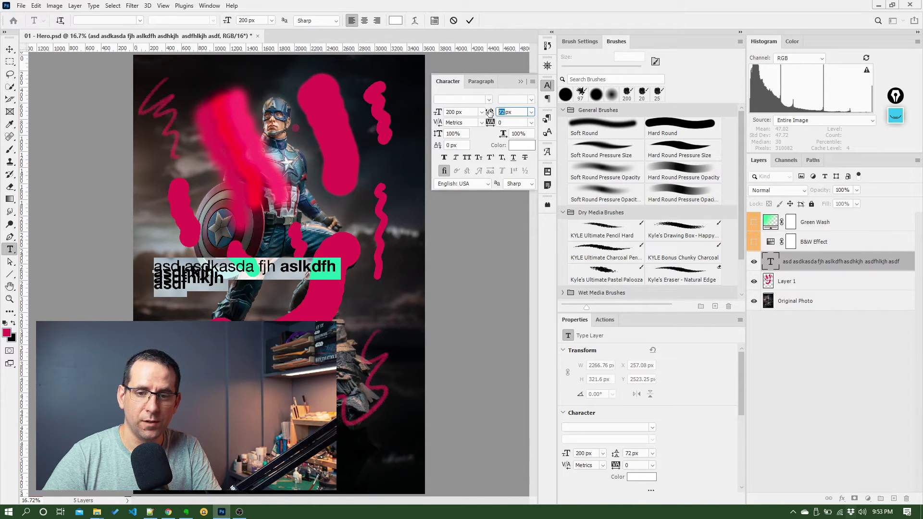
type("200")
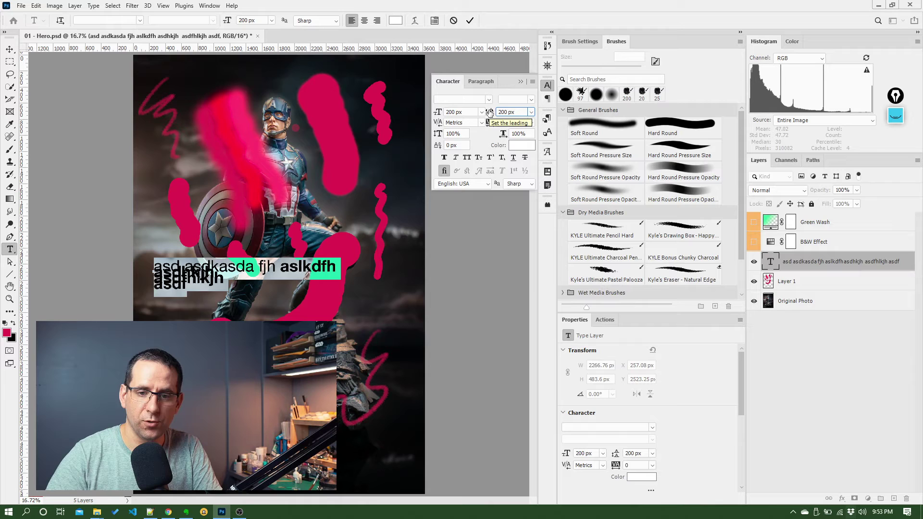
key("Return")
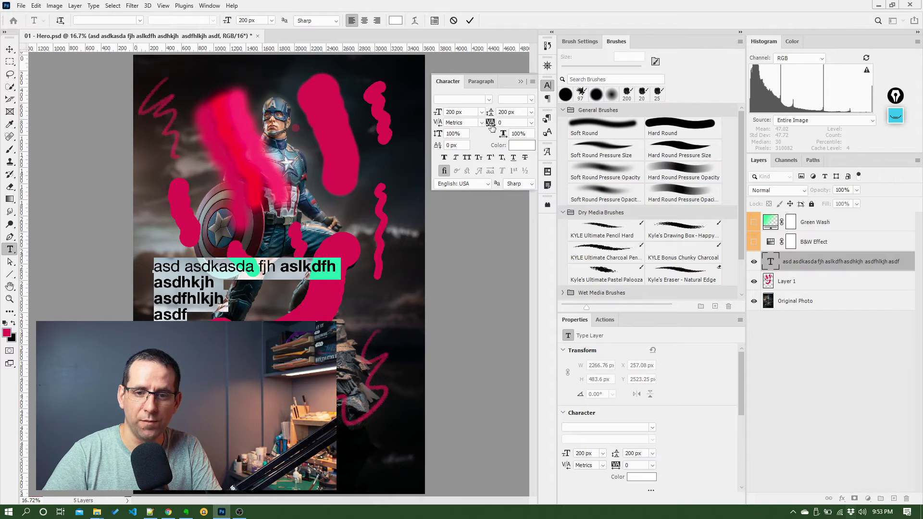
Step: Set the tracking to -25, keeping the leading at 200 px
left_click(531, 123)
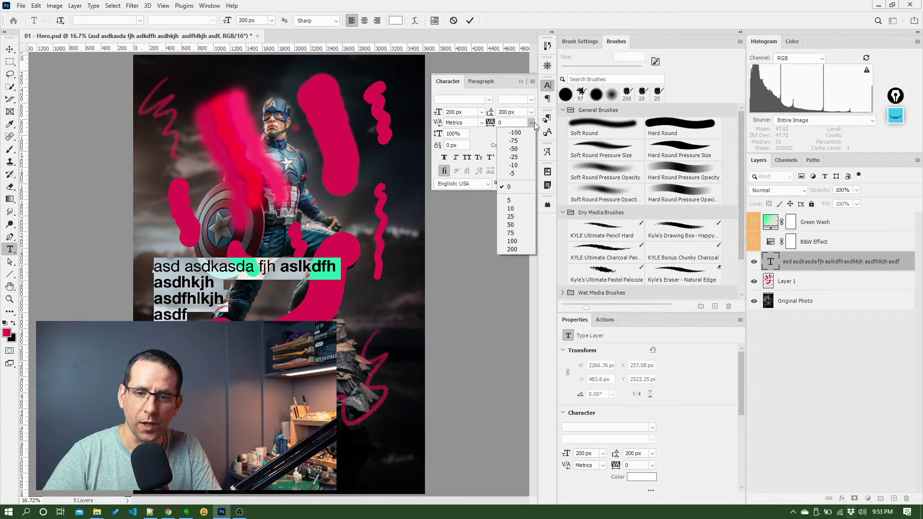
left_click(513, 225)
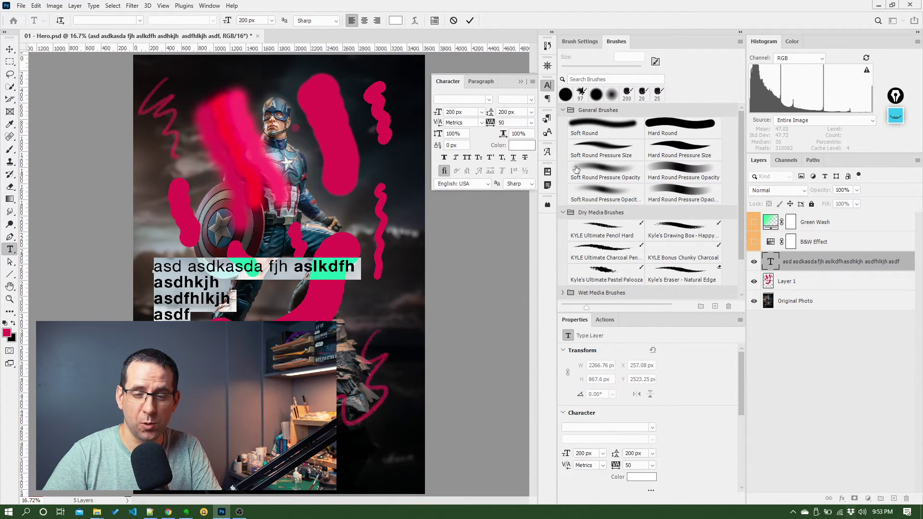
left_click(531, 123)
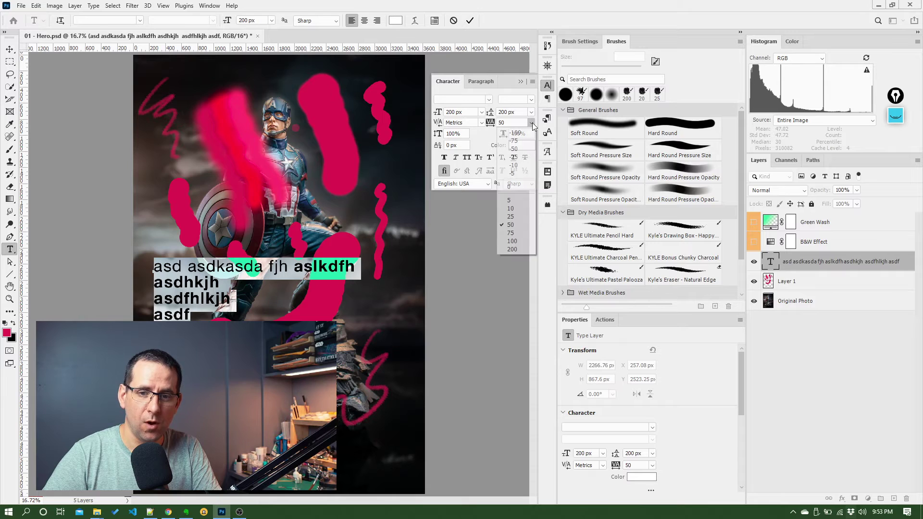
left_click(514, 160)
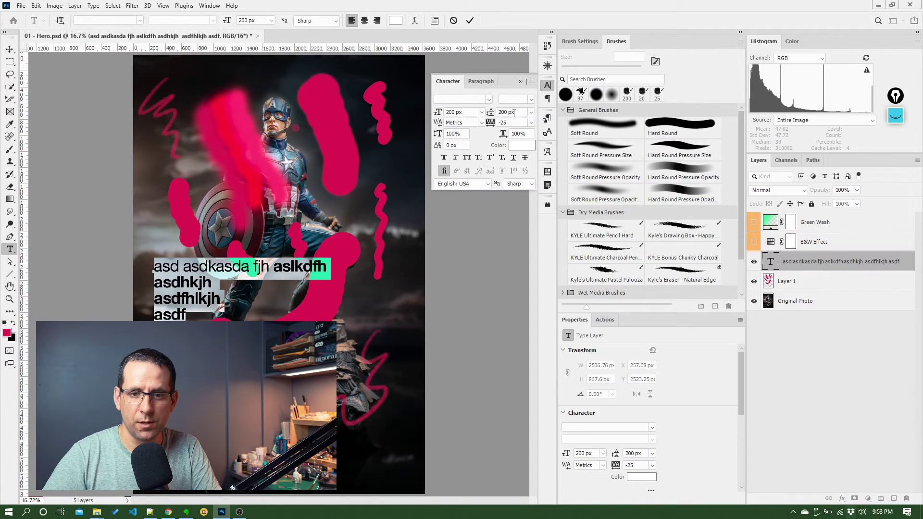
left_click(531, 112)
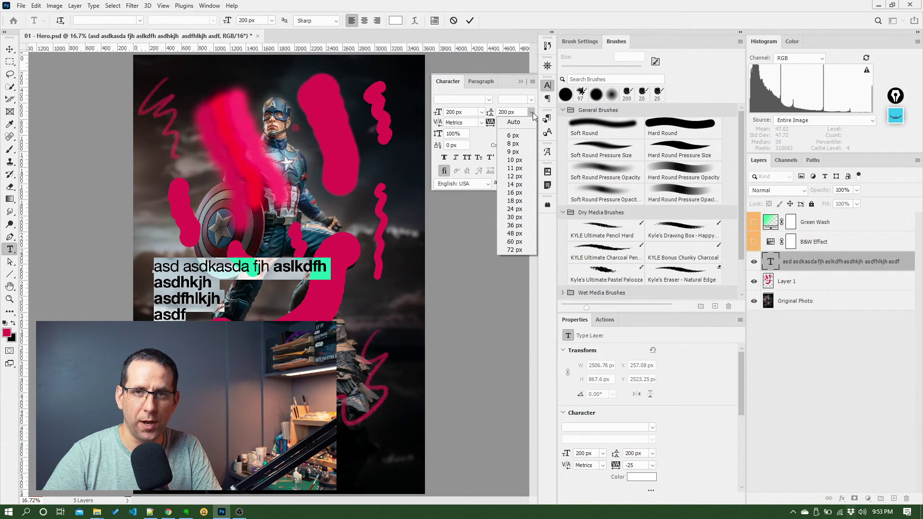
left_click(532, 112)
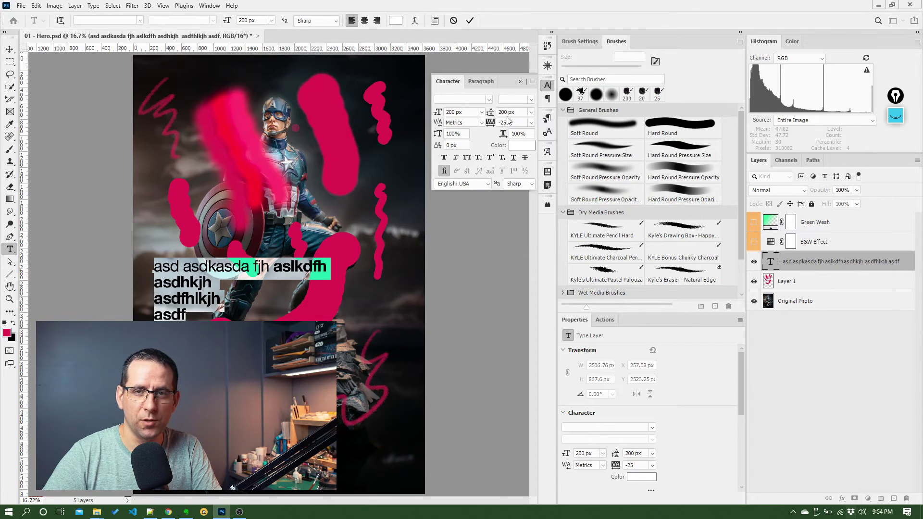
left_click(531, 122)
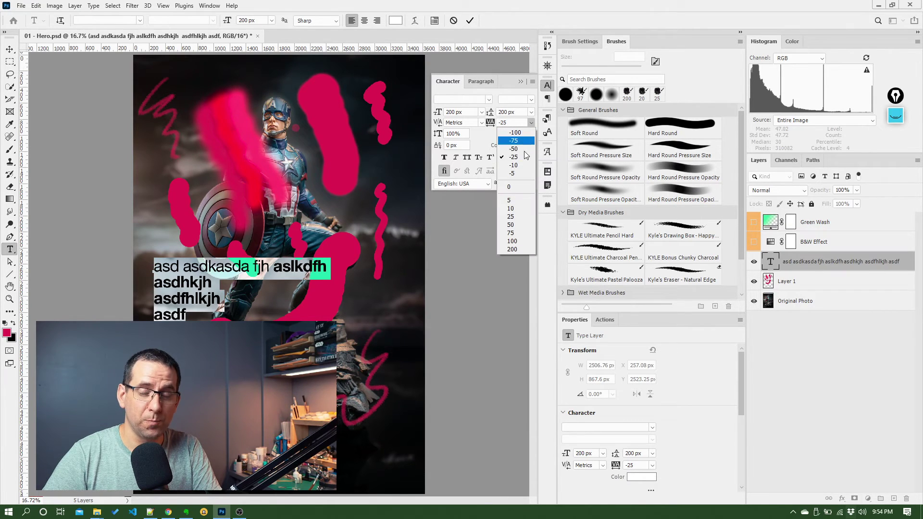
left_click(516, 122)
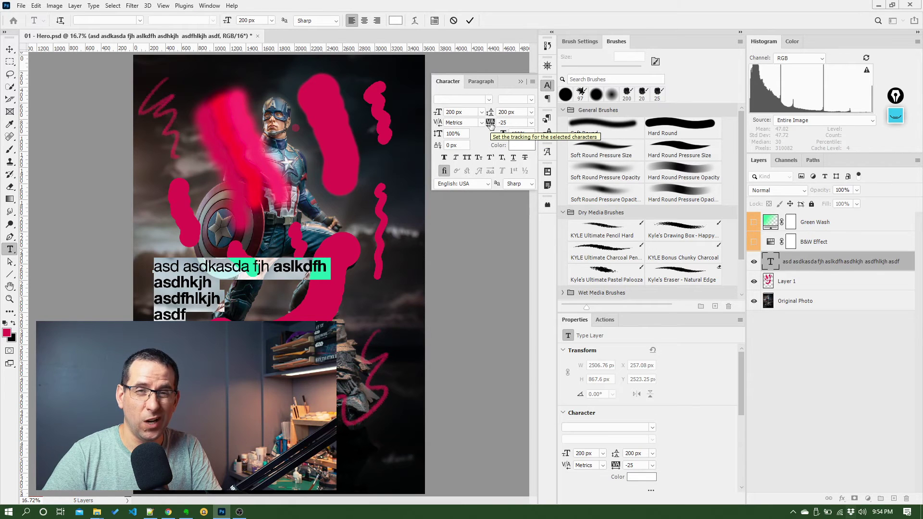
Step: Scrub tracking to -5 and leading to 241 px, then font size to 283 px
left_click_drag(490, 124, 491, 127)
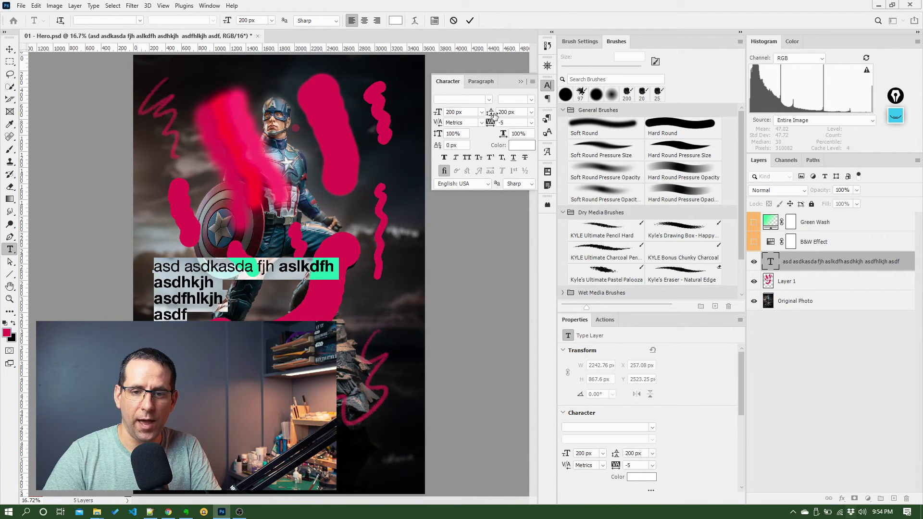
left_click_drag(493, 114, 514, 112)
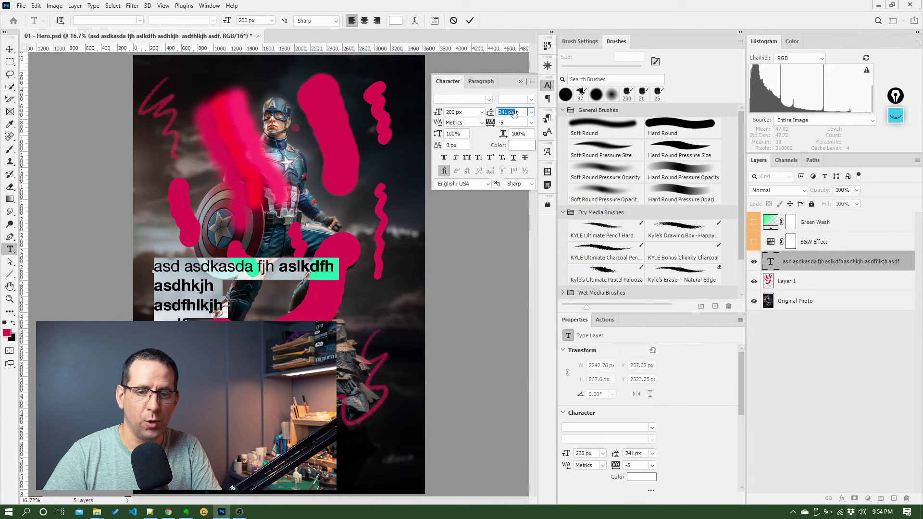
left_click(523, 79)
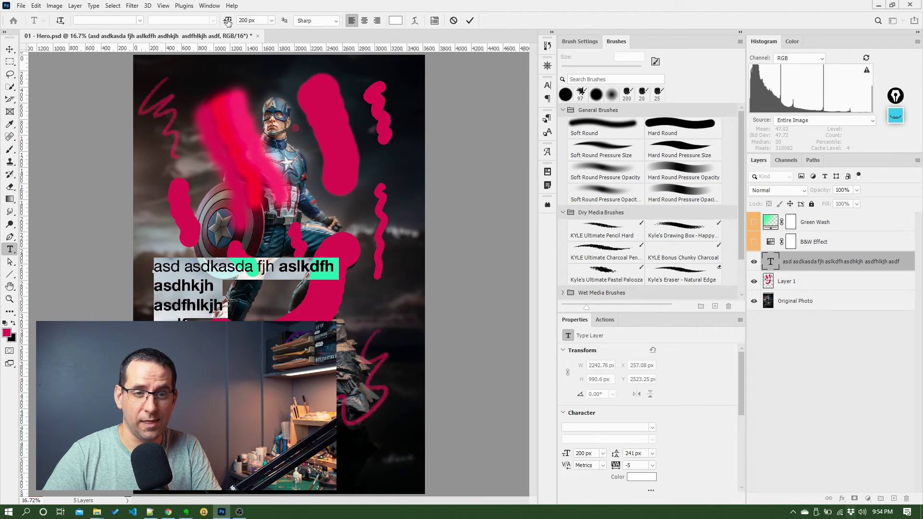
left_click_drag(228, 22, 268, 23)
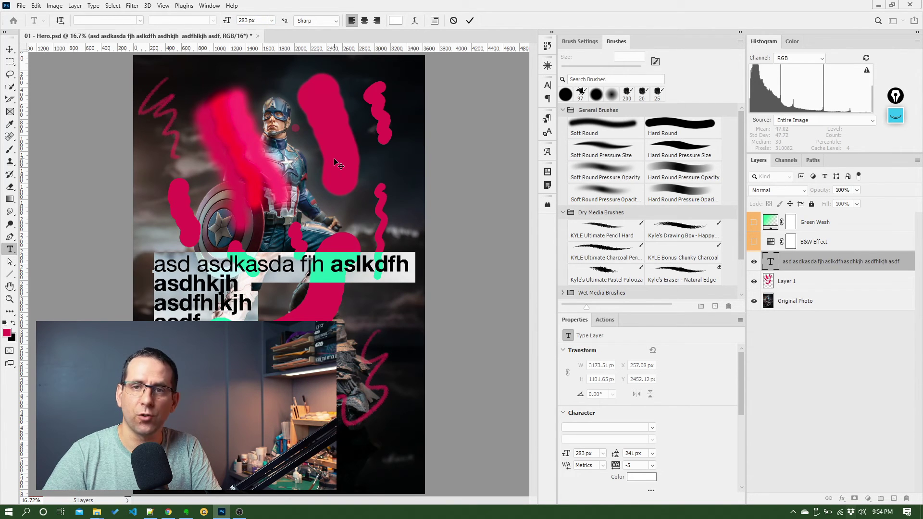
Step: Commit the 283 px white text edit over the hero photo by switching to the Move tool
left_click(10, 50)
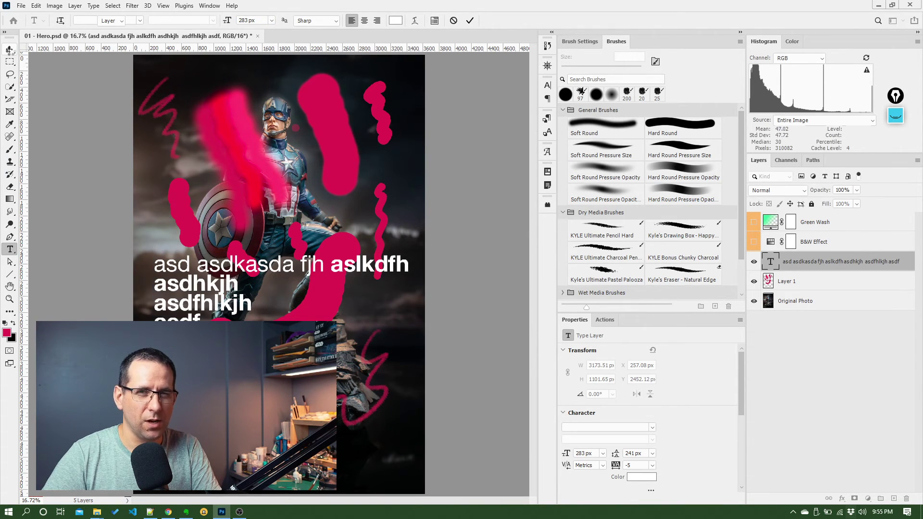